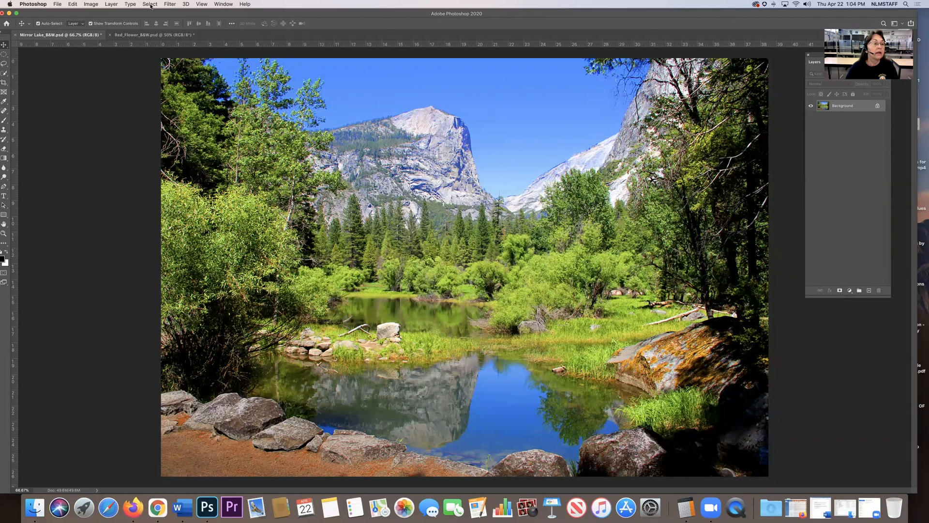
# - Fit the Mirror Lake image to the screen, and reposition and shorten the Layers panel beside it
pyautogui.click(201, 4)
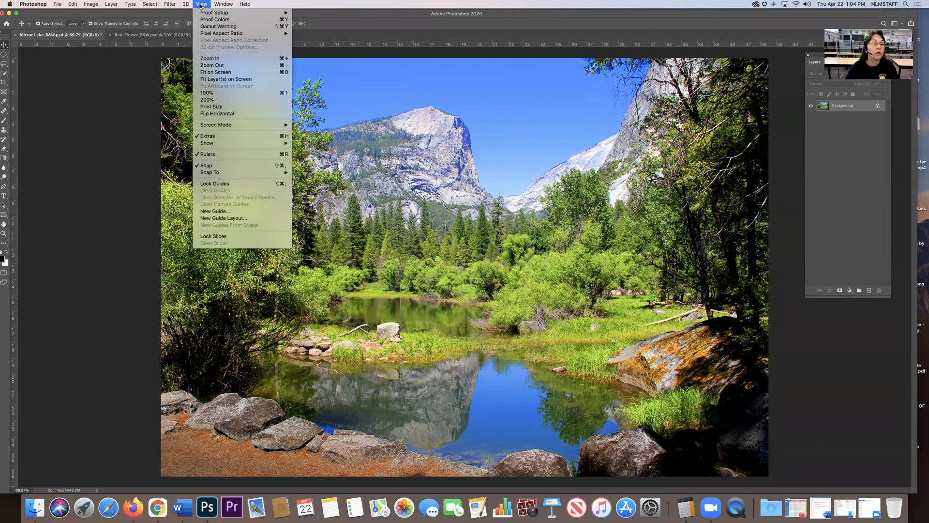
pyautogui.click(209, 72)
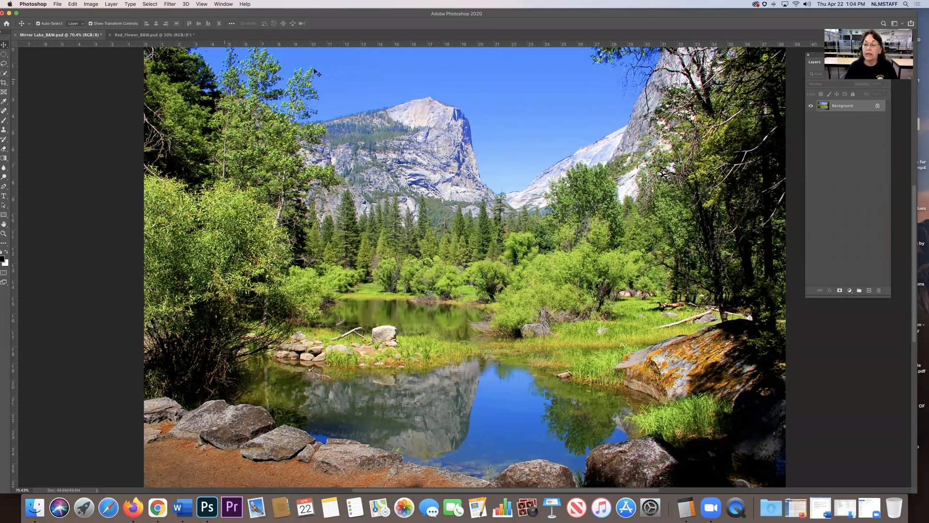
pyautogui.moveTo(817, 57); pyautogui.dragTo(810, 102)
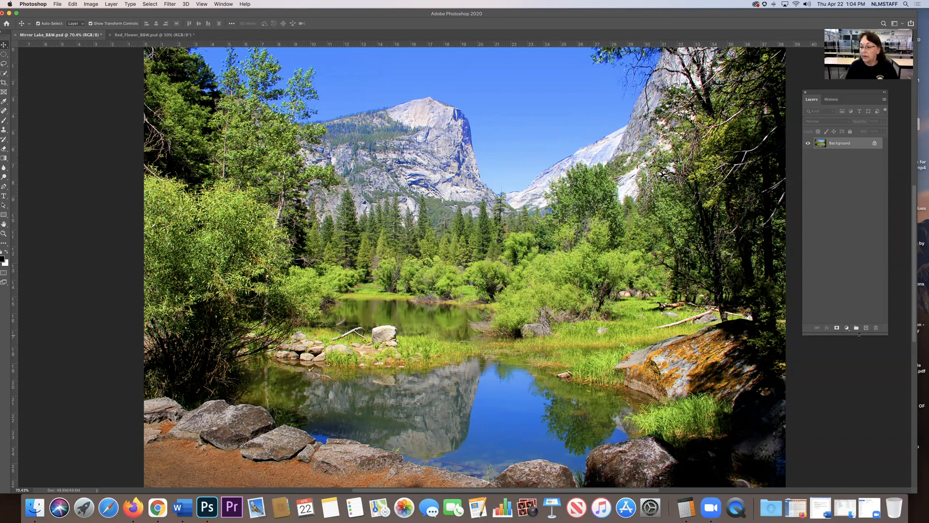
pyautogui.moveTo(859, 335); pyautogui.dragTo(845, 204)
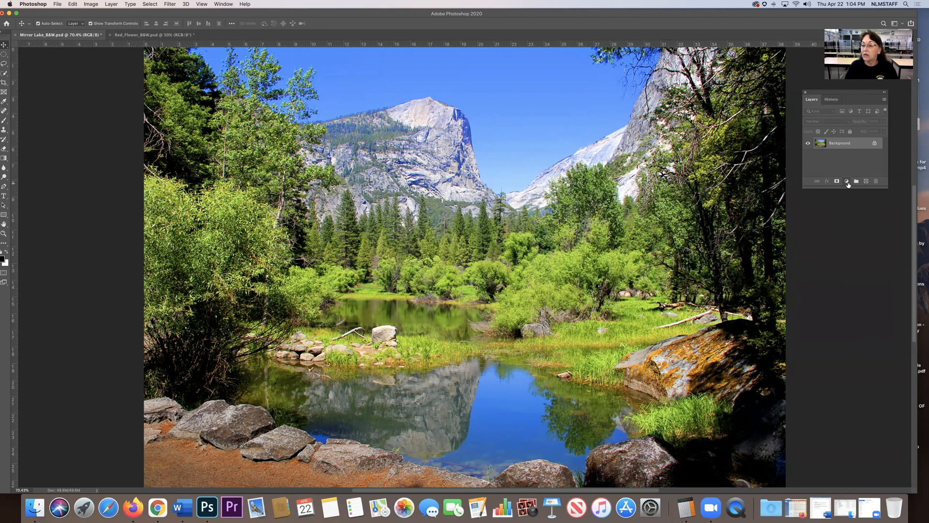
# - Add a Black & White adjustment layer above the Background layer
pyautogui.click(848, 183)
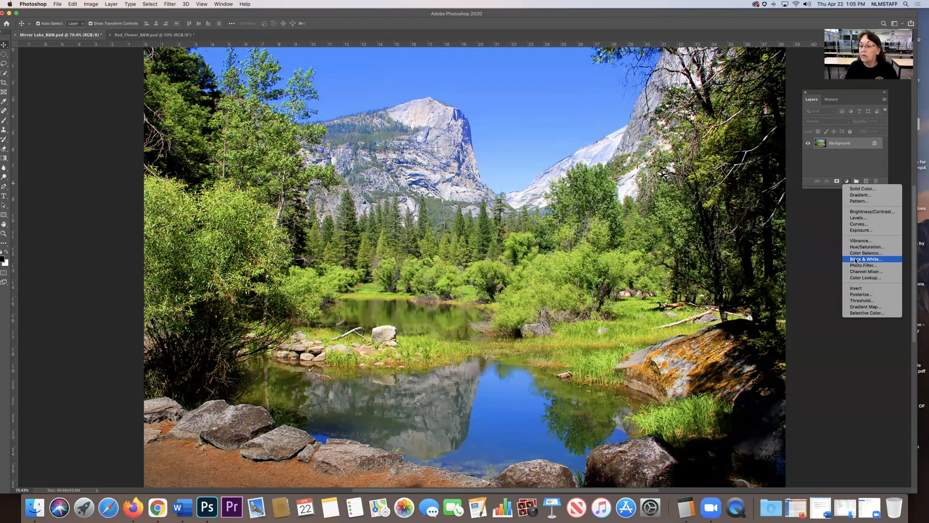
pyautogui.click(830, 256)
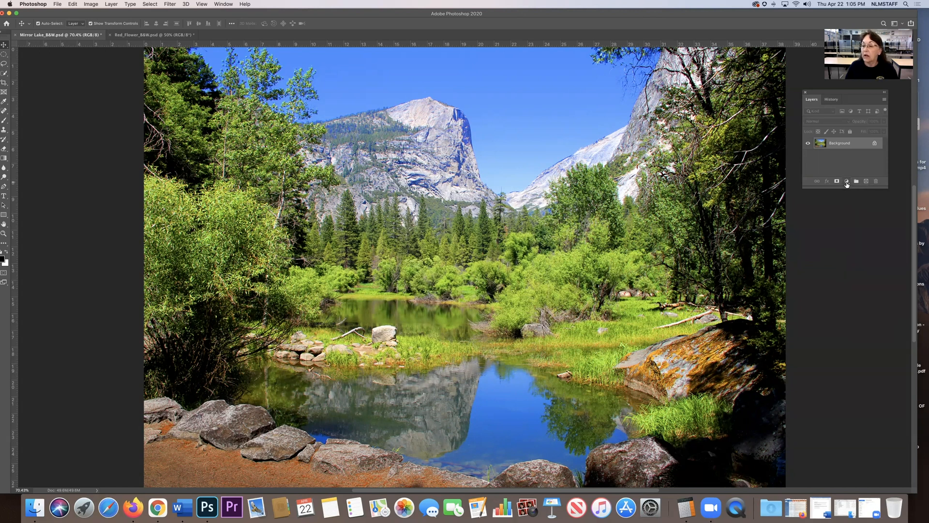
pyautogui.moveTo(848, 187); pyautogui.dragTo(848, 203)
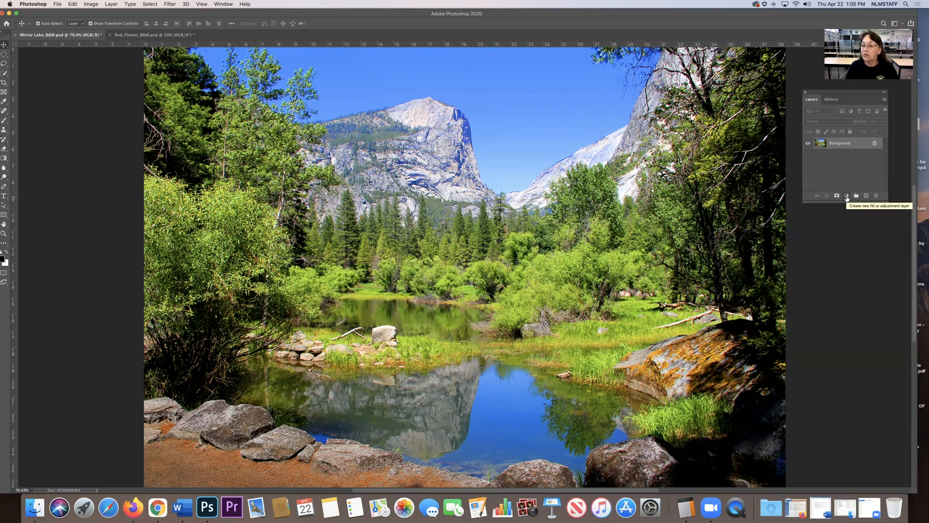
pyautogui.click(847, 196)
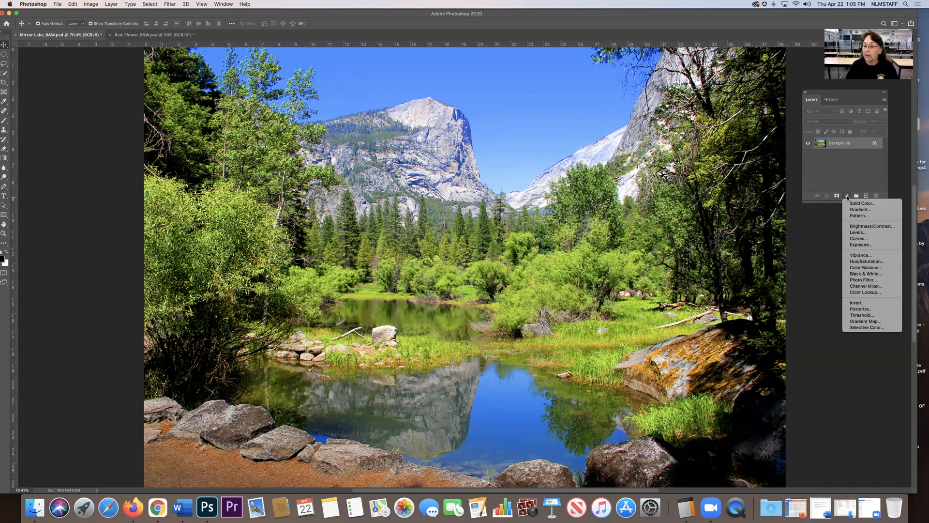
pyautogui.click(853, 274)
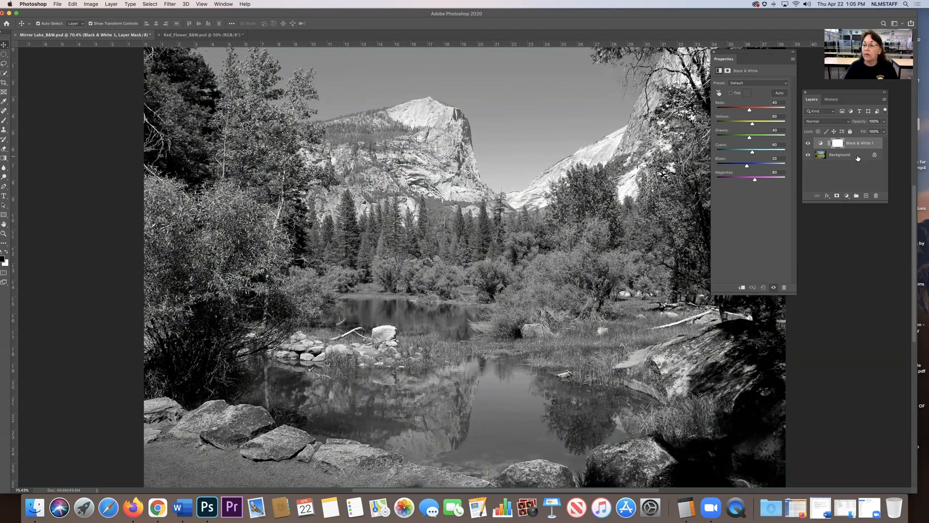
# - Compare the photo with and without the Black & White adjustment, and check the properties of both layers
pyautogui.click(808, 143)
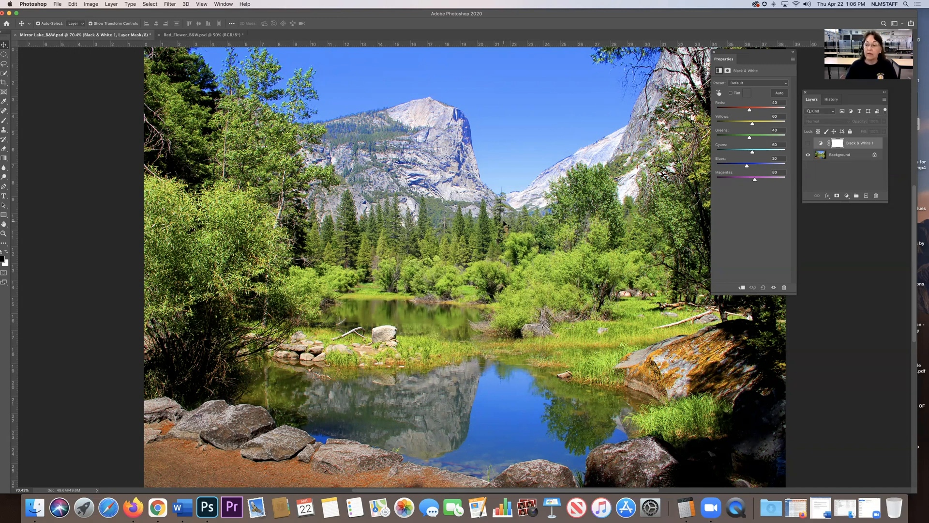
pyautogui.click(807, 143)
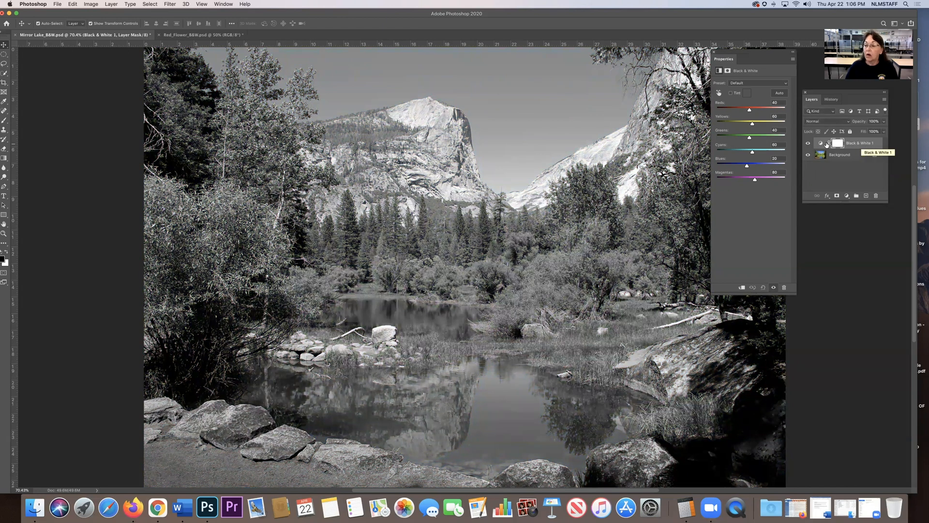
pyautogui.click(856, 154)
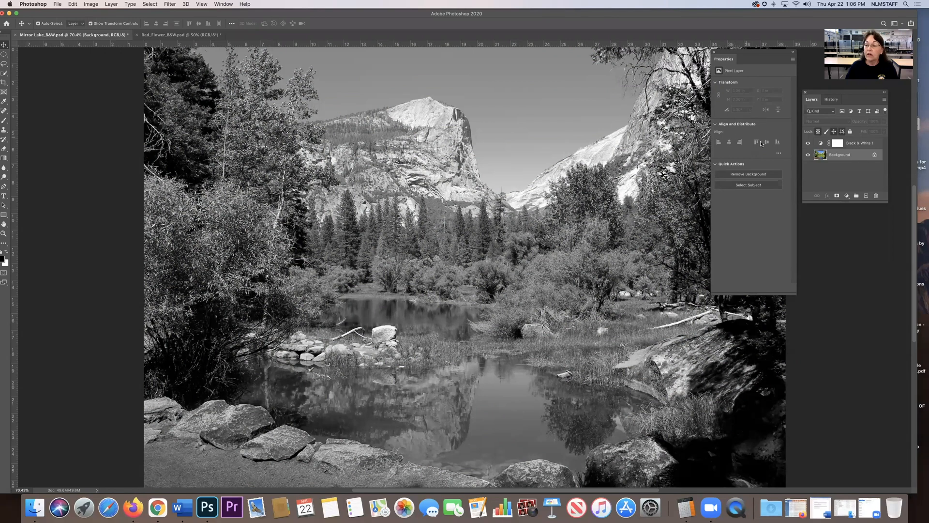
pyautogui.click(853, 146)
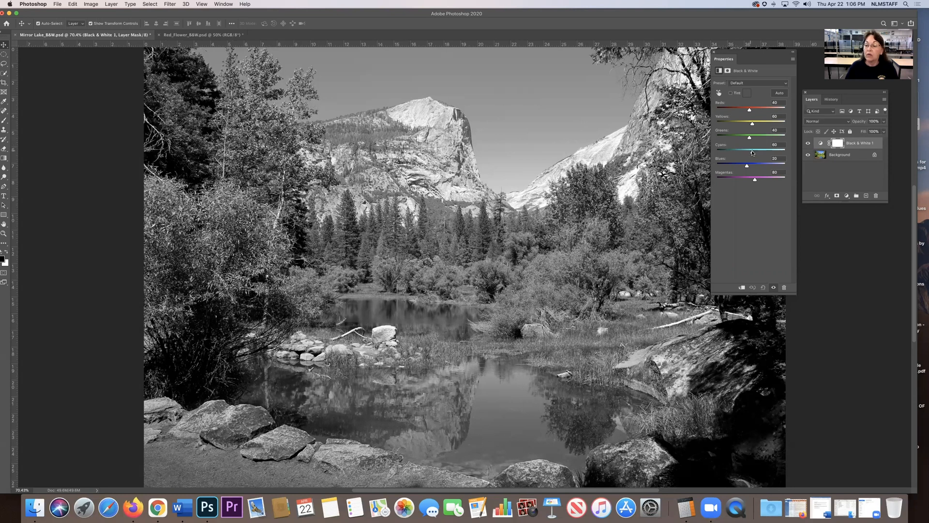
# - Darken the sky and water in the Black & White adjustment by lowering Cyans to -11 and Blues to about -3
pyautogui.moveTo(752, 153); pyautogui.dragTo(746, 154)
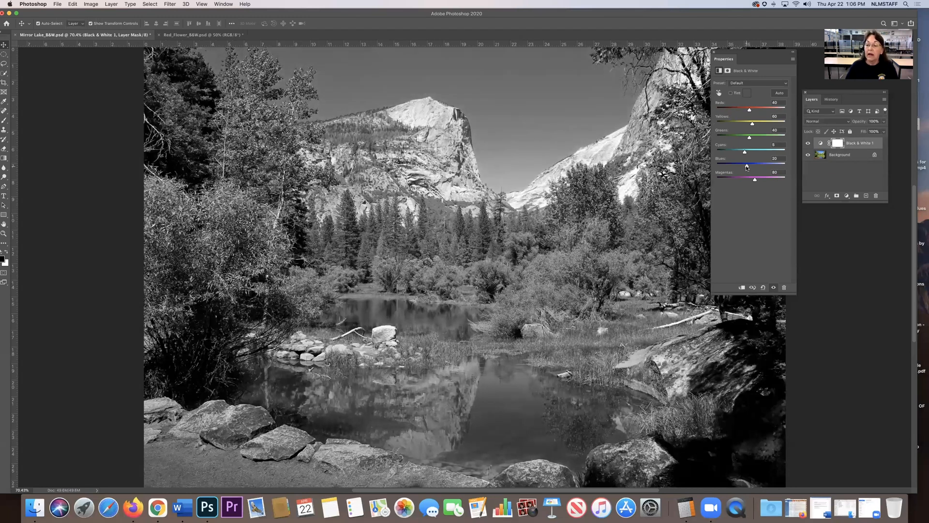
pyautogui.moveTo(747, 167); pyautogui.dragTo(745, 166)
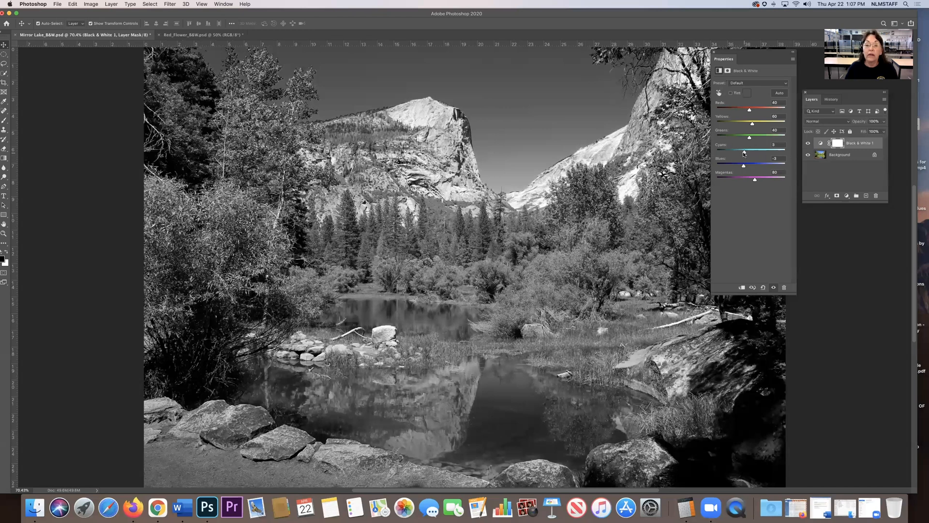
pyautogui.moveTo(744, 154)
pyautogui.mouseDown()
pyautogui.moveTo(744, 167)
pyautogui.moveTo(743, 153)
pyautogui.mouseUp()
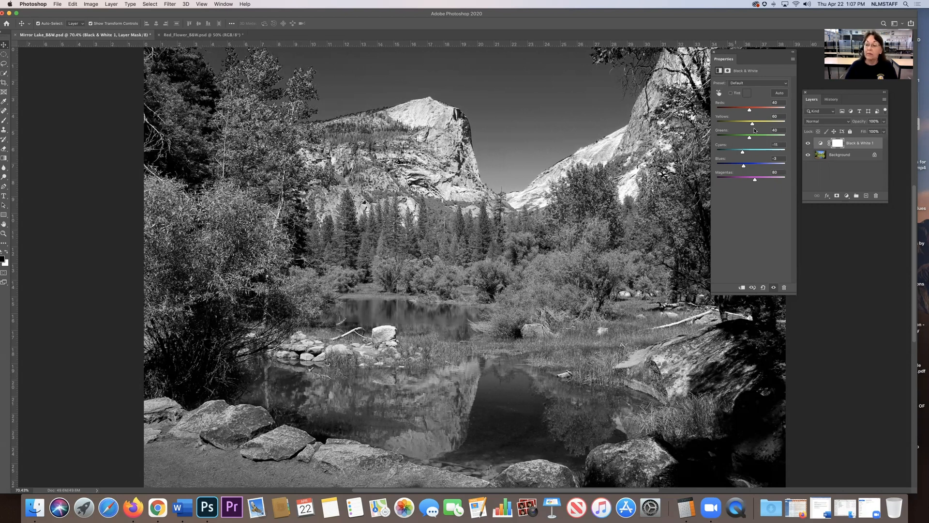
# - Move the adjustment's properties off the photo and brighten the foliage by raising Greens to 158 and Yellows to 92
pyautogui.moveTo(763, 59); pyautogui.dragTo(862, 243)
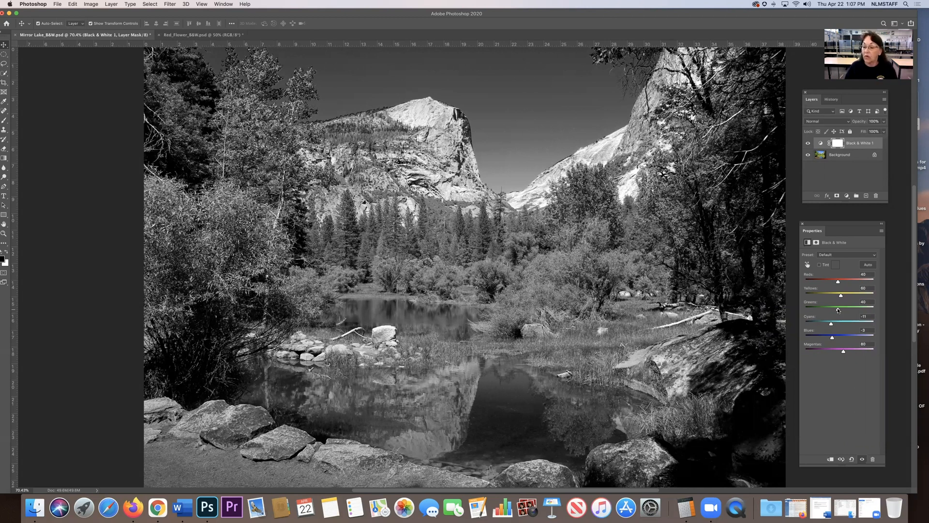
pyautogui.moveTo(838, 310); pyautogui.dragTo(852, 311)
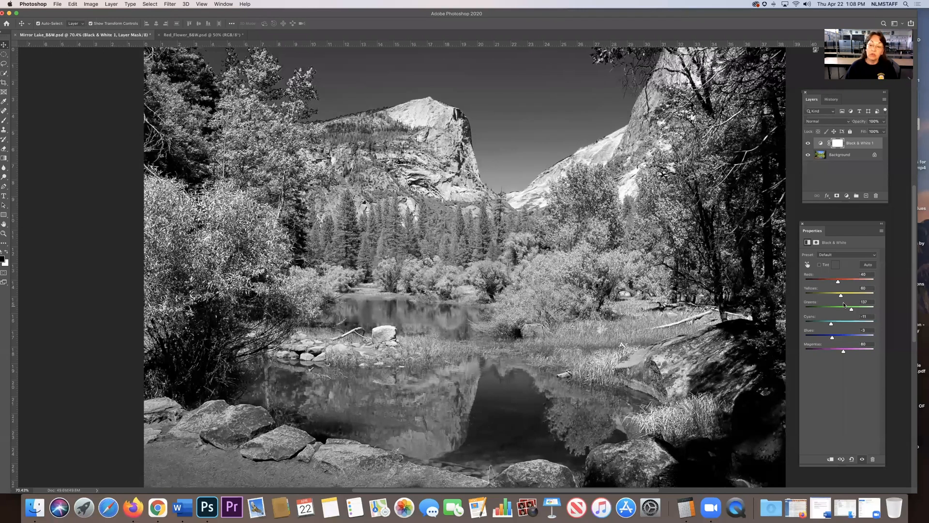
pyautogui.moveTo(842, 297)
pyautogui.mouseDown()
pyautogui.moveTo(878, 297)
pyautogui.moveTo(844, 298)
pyautogui.mouseUp()
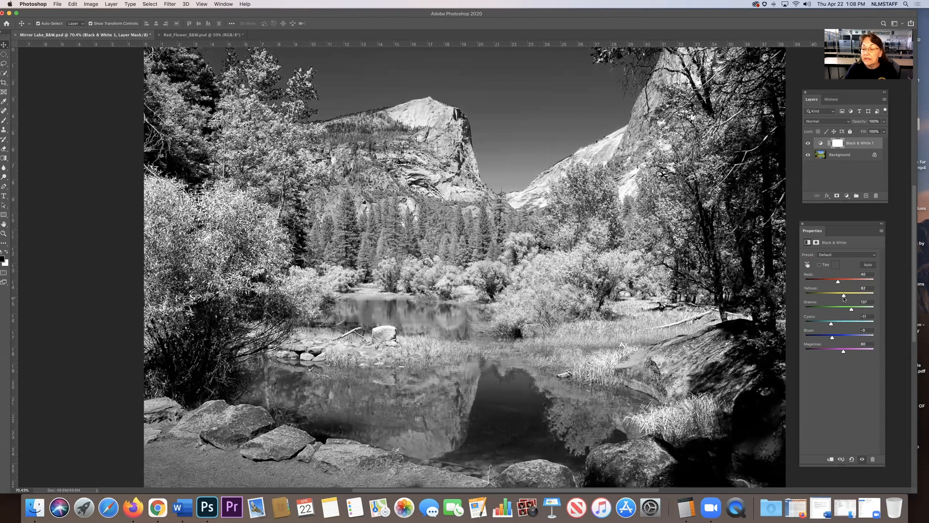
pyautogui.moveTo(844, 298); pyautogui.dragTo(855, 312)
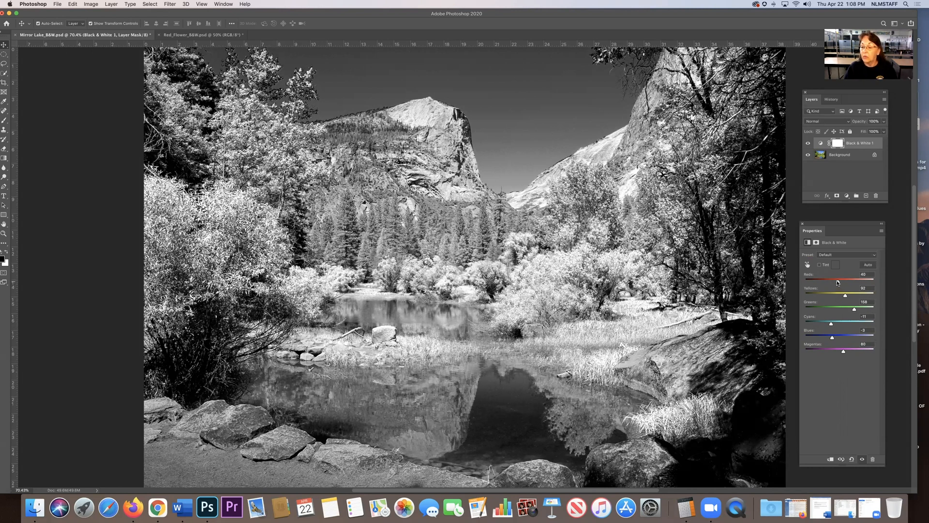
# - Set Reds to -58 and Magentas to 92 in the Black & White adjustment
pyautogui.moveTo(838, 283); pyautogui.dragTo(826, 283)
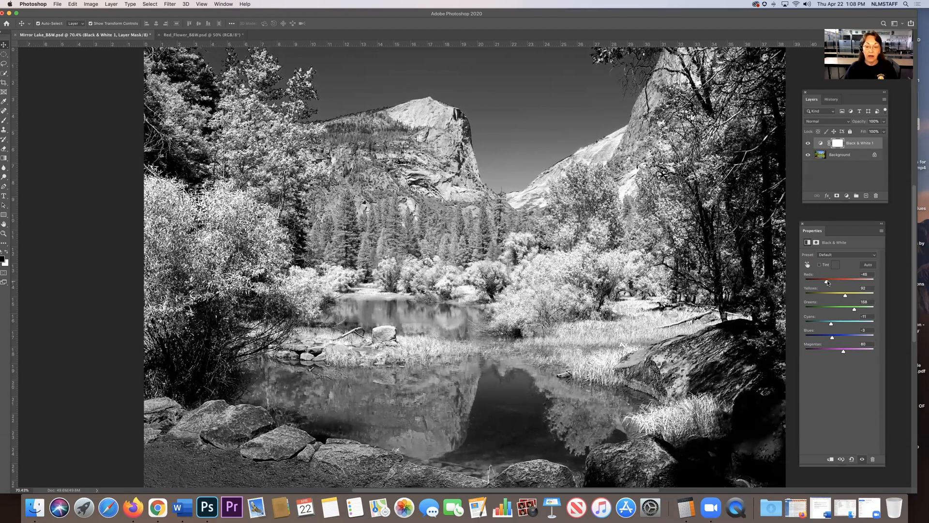
pyautogui.moveTo(826, 282); pyautogui.dragTo(825, 282)
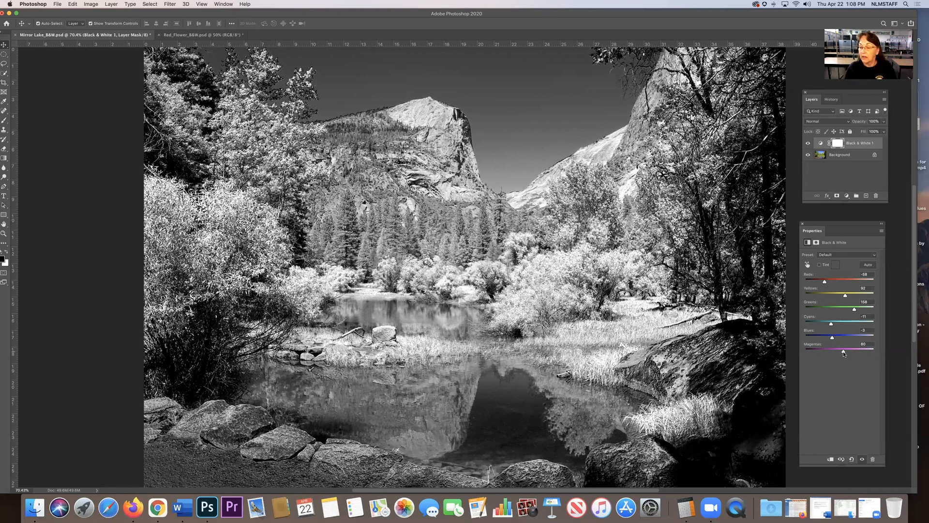
pyautogui.moveTo(844, 353)
pyautogui.mouseDown()
pyautogui.moveTo(834, 353)
pyautogui.moveTo(846, 354)
pyautogui.mouseUp()
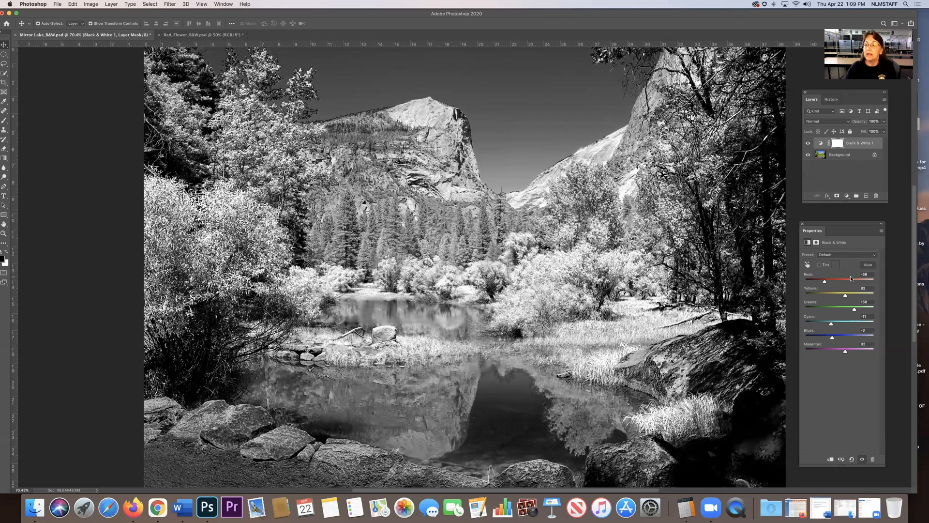
# - Compare the default and modified Black & White states in the document history, and return to the modified state and the layer list
pyautogui.click(832, 100)
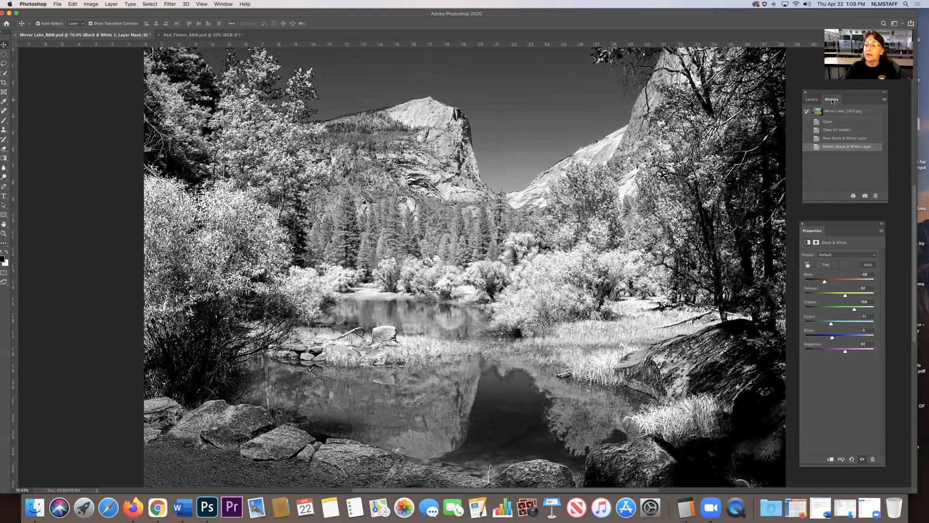
pyautogui.click(843, 139)
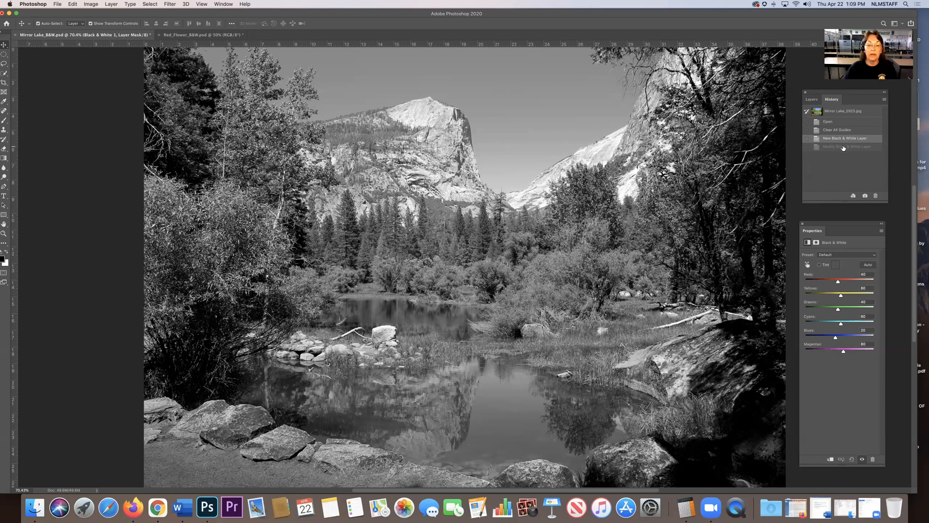
pyautogui.click(843, 147)
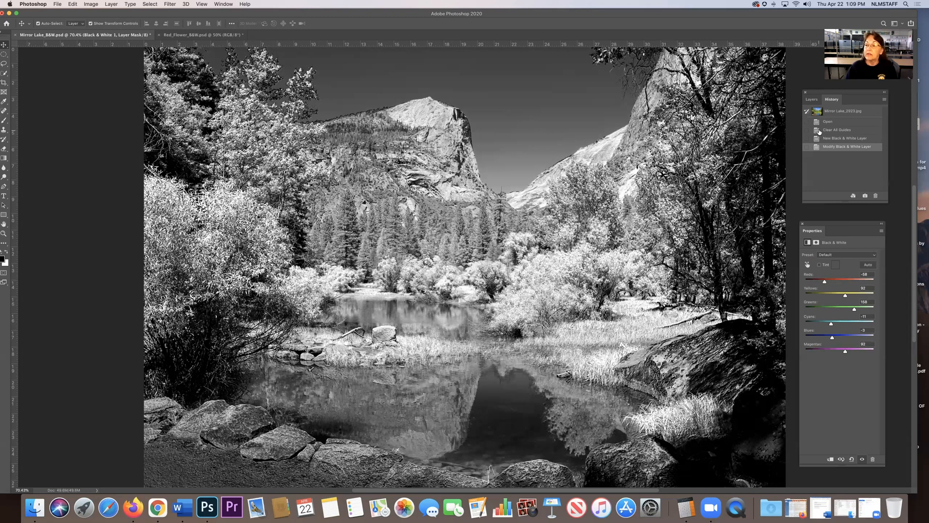
pyautogui.click(812, 99)
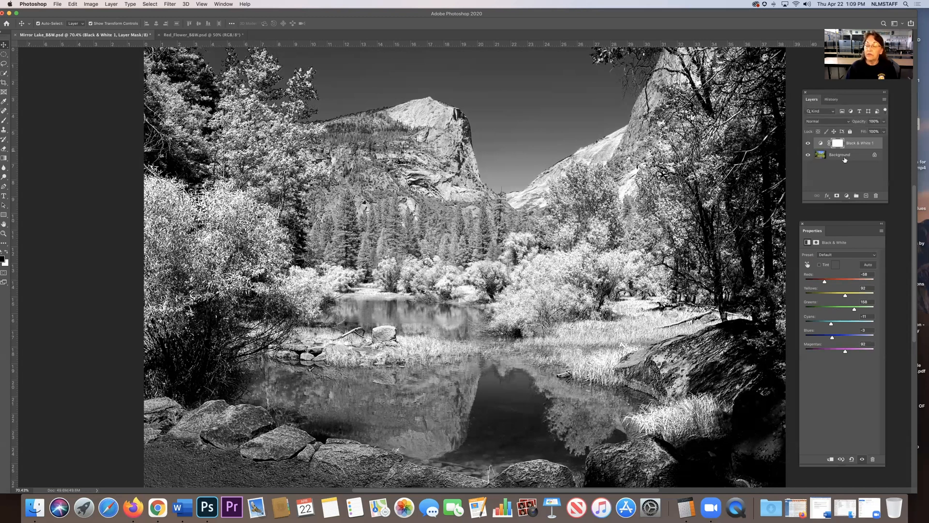
# - Save the layered image as Mirror Lake_B&W.psd with Maximize Compatibility enabled
pyautogui.click(57, 4)
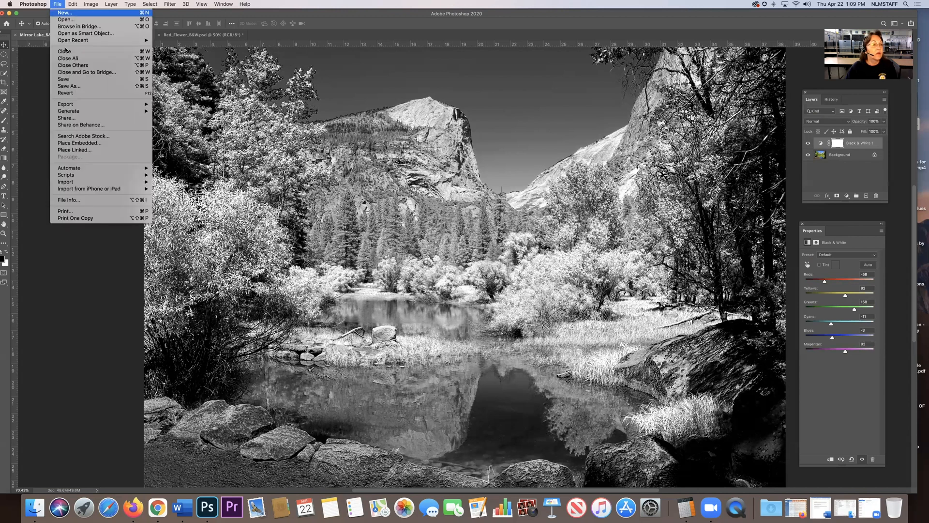
pyautogui.click(66, 86)
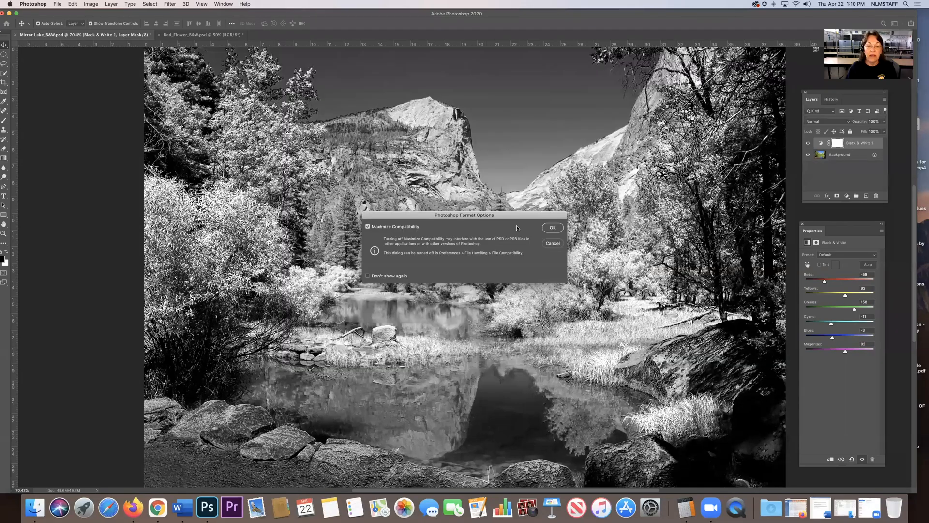
pyautogui.click(553, 228)
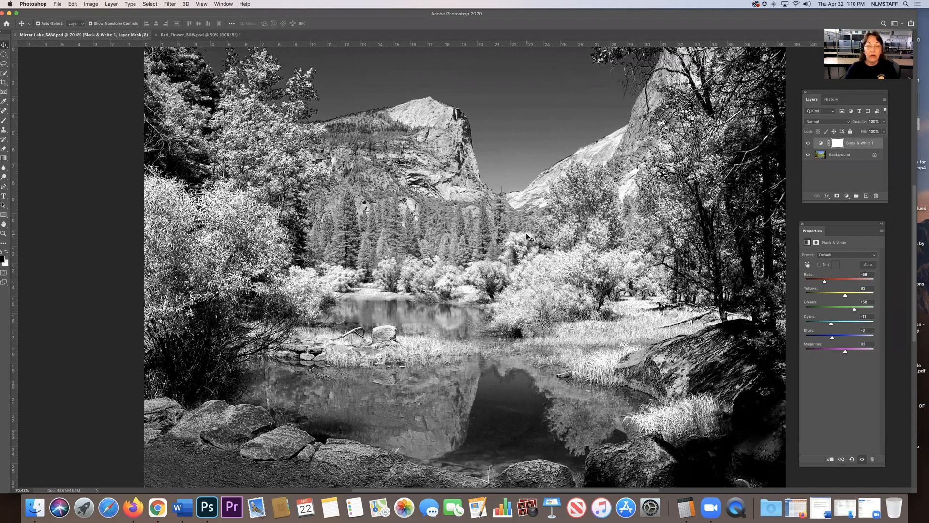
# - Save a copy of the Mirror Lake image as Mirror Lake_B&W.jpg in JPEG format with Maximum quality 12 and Baseline ("Standard")
pyautogui.click(57, 4)
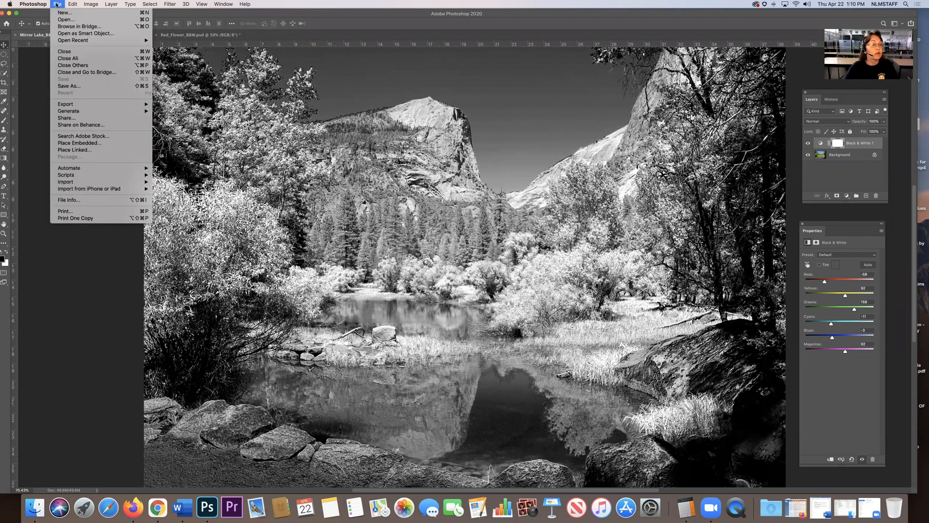
pyautogui.click(66, 87)
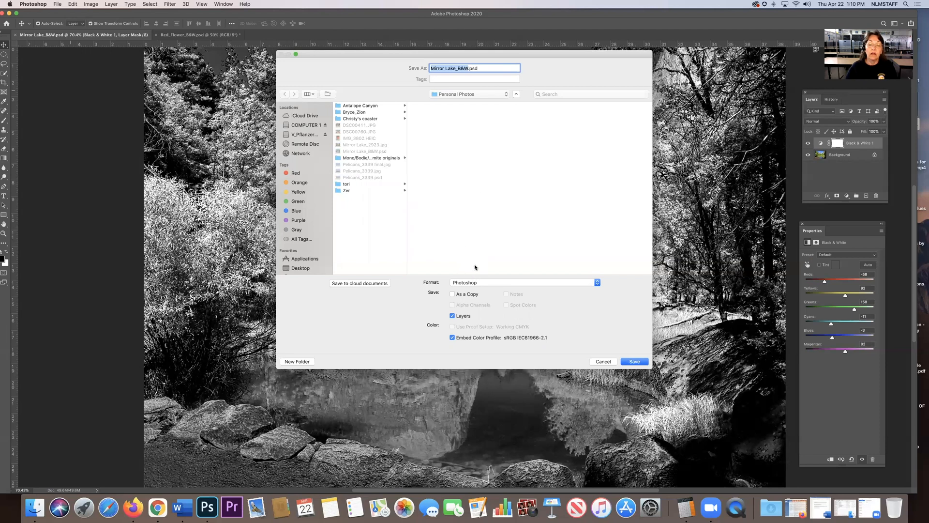
pyautogui.click(481, 283)
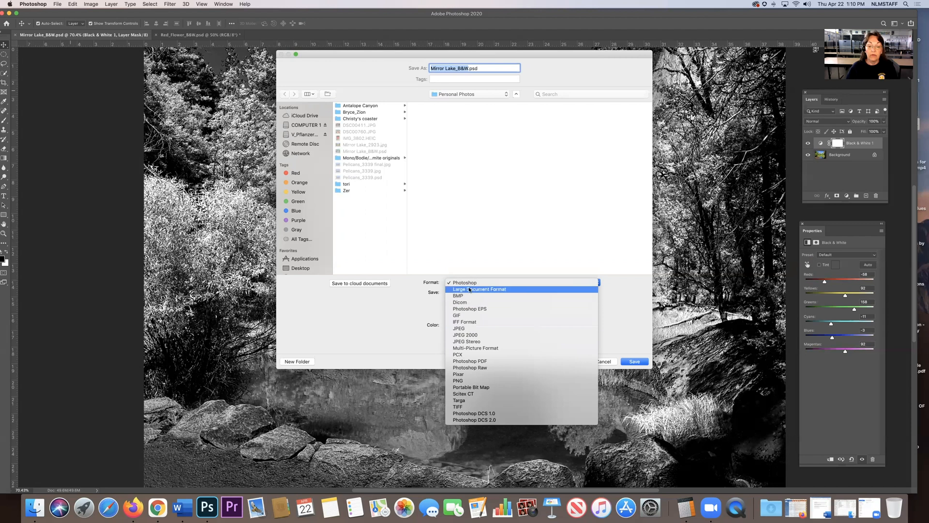
pyautogui.click(462, 329)
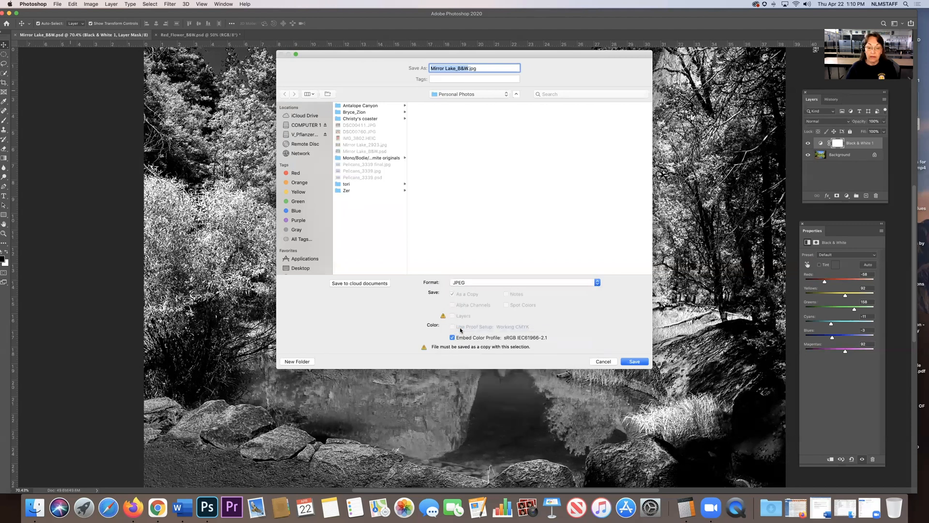
pyautogui.click(639, 362)
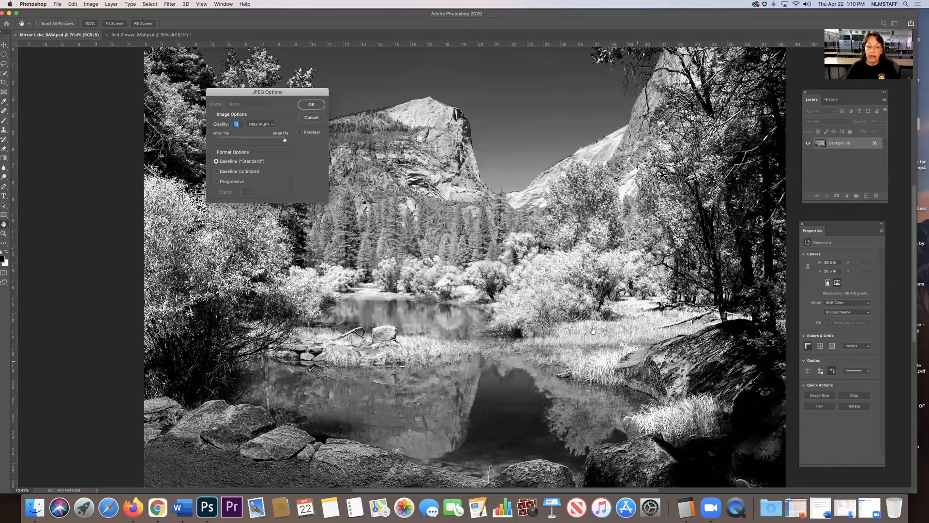
pyautogui.click(311, 105)
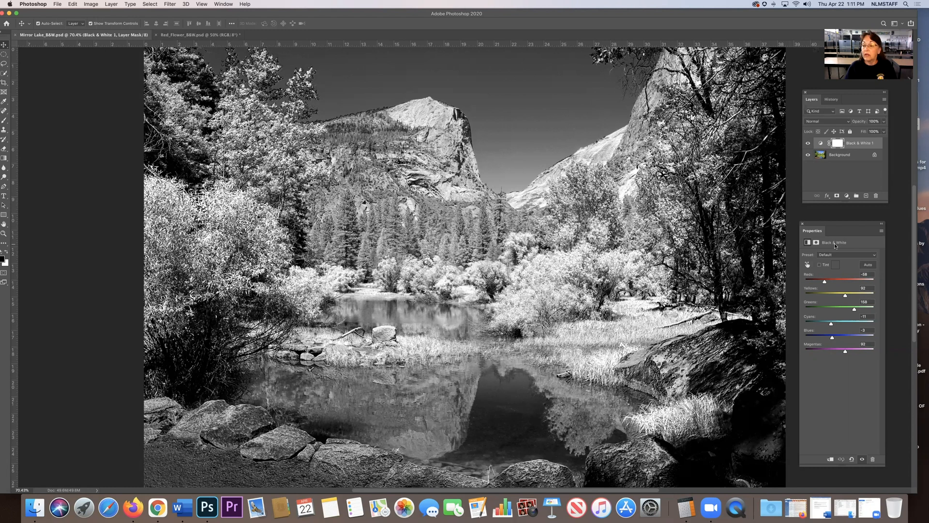
# - Compare Mirror Lake's new and modified Black & White layer states in the document history, ending on the modified state
pyautogui.click(832, 99)
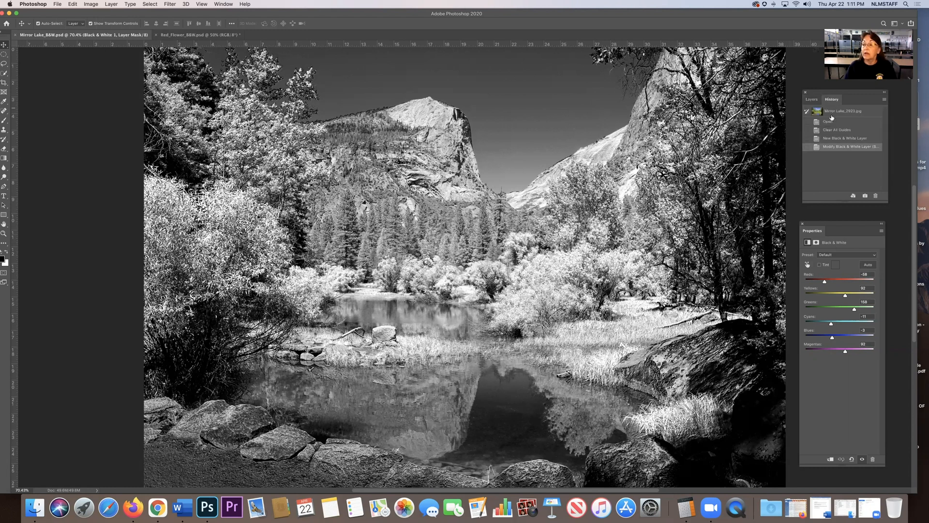
pyautogui.click(832, 138)
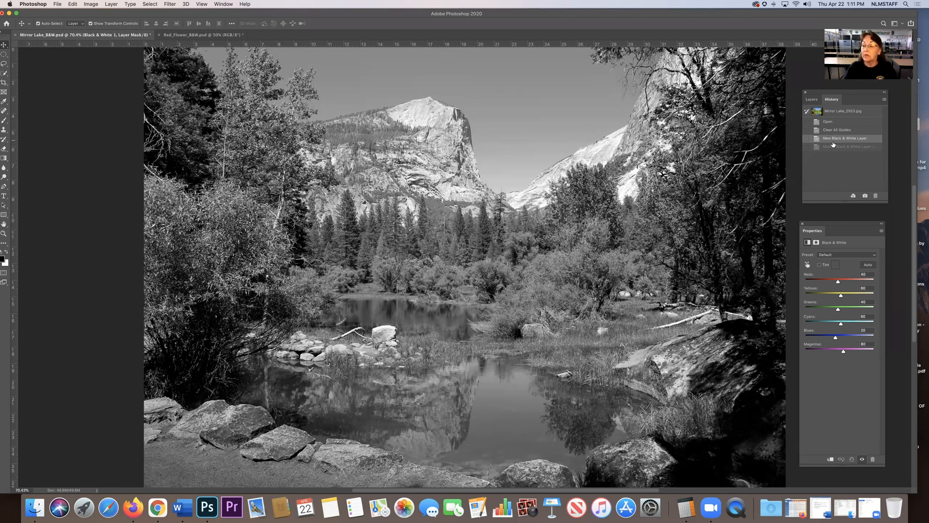
pyautogui.click(834, 147)
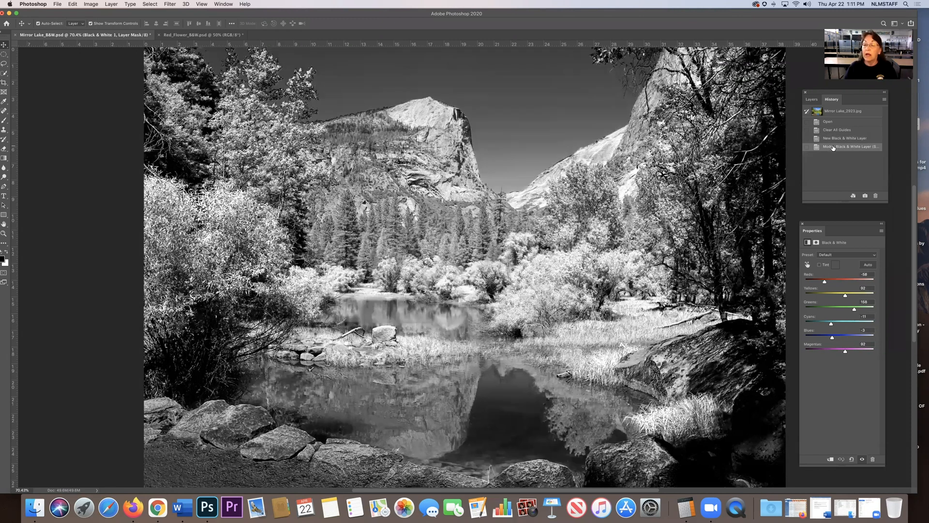
# - Switch to the Red_Flower_B&W.psd document and add a Black & White adjustment layer above its Background layer
pyautogui.click(183, 35)
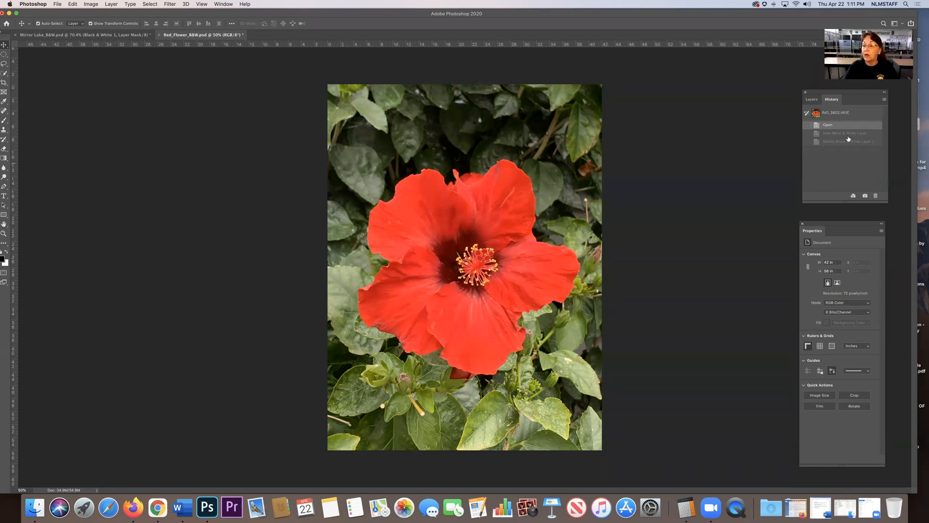
pyautogui.click(811, 100)
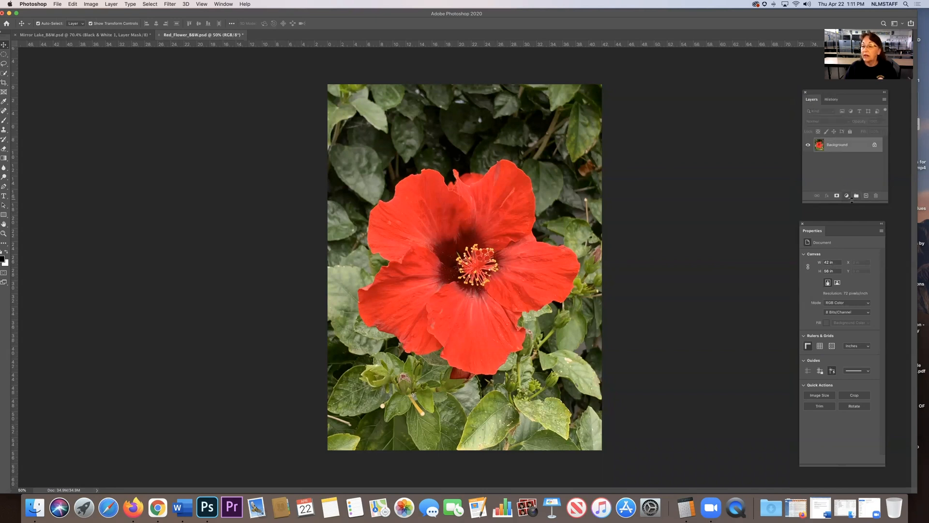
pyautogui.moveTo(851, 200); pyautogui.dragTo(852, 229)
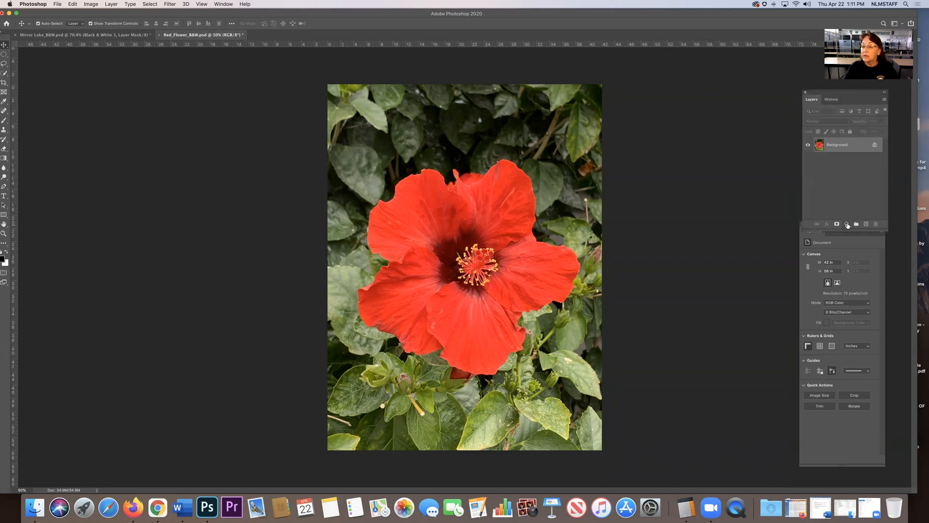
pyautogui.click(847, 224)
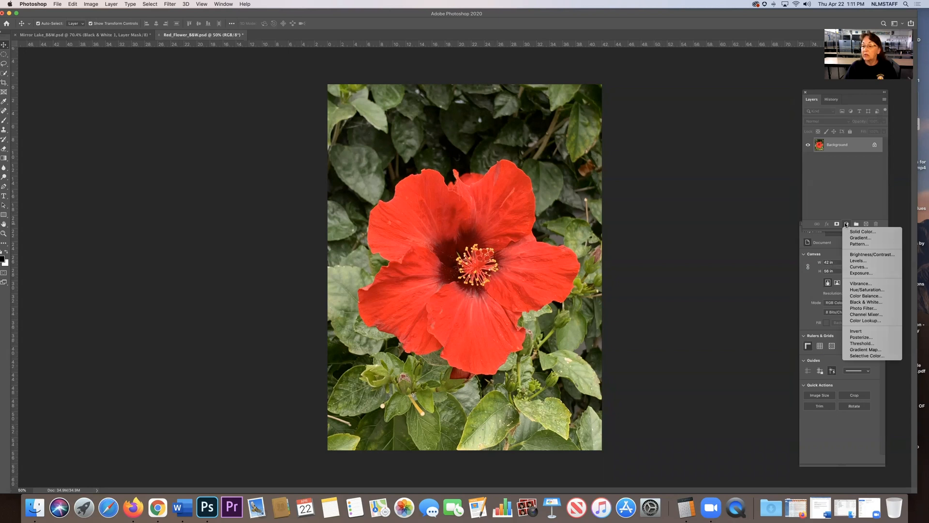
pyautogui.click(857, 303)
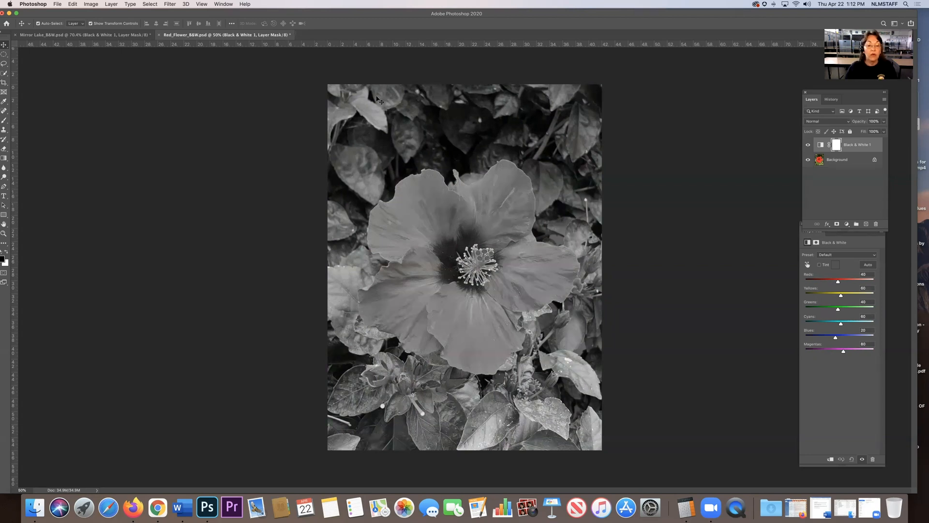
# - Add a vector mask to the flower's Black & White adjustment layer and add no further adjustment layer
pyautogui.click(837, 224)
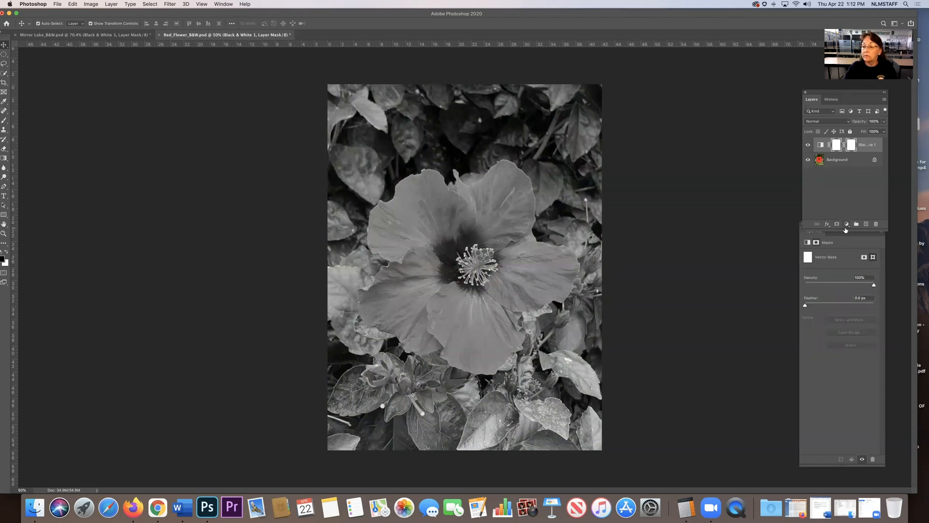
pyautogui.click(846, 224)
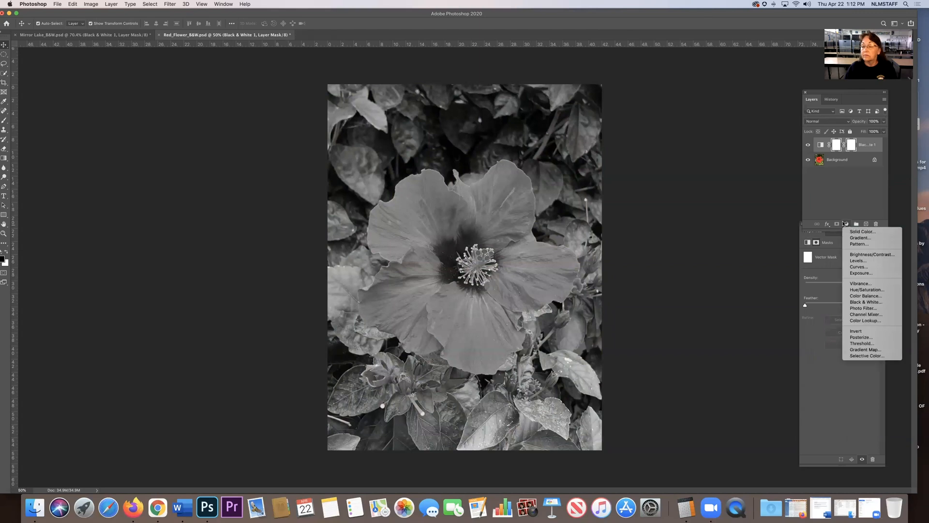
pyautogui.click(812, 148)
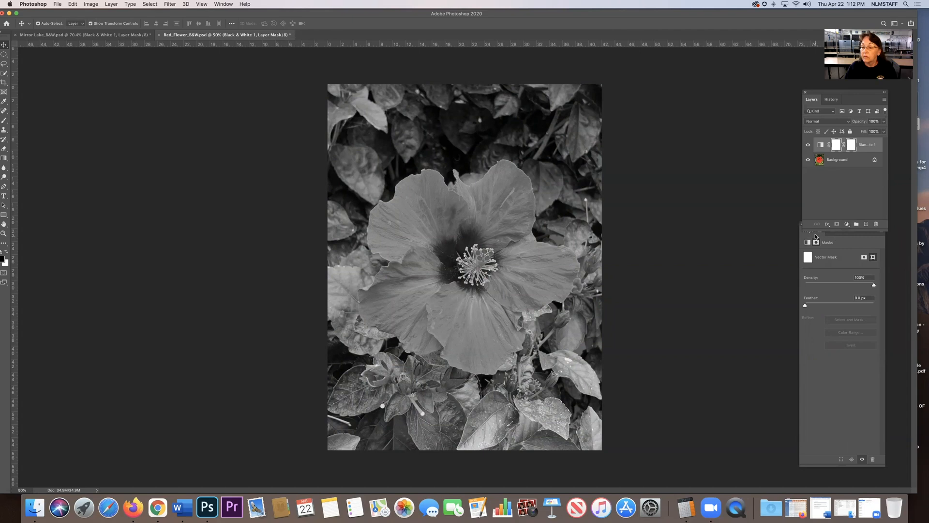
pyautogui.click(847, 225)
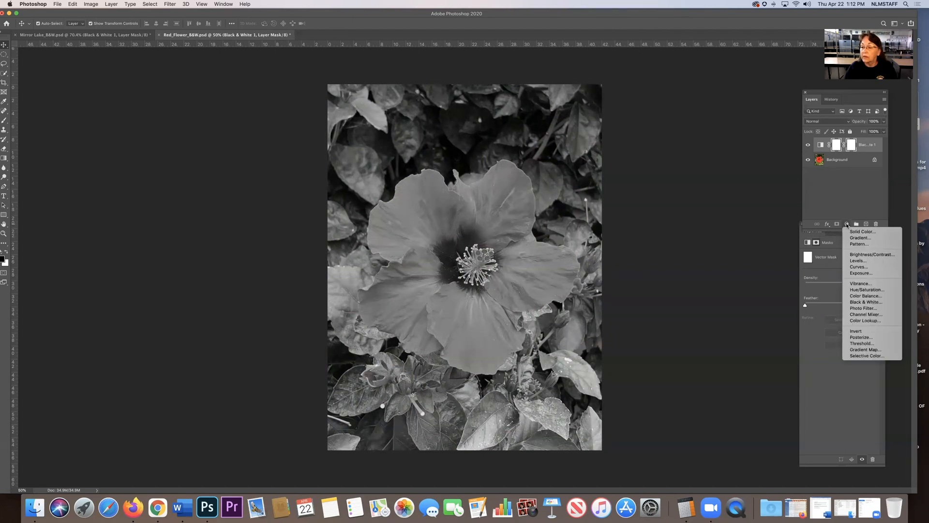
pyautogui.click(847, 225)
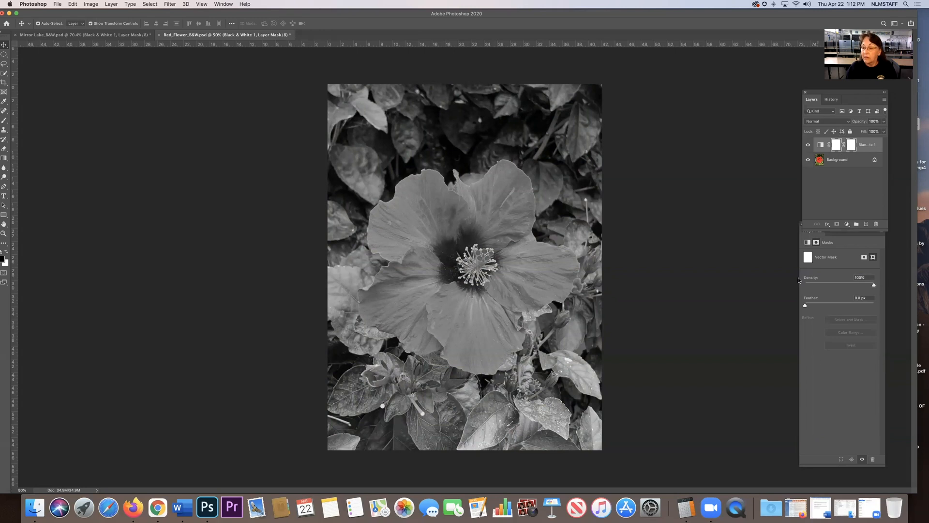
# - Shorten the layer list, show the Black & White adjustment's color settings again, and place them beside the flower photo
pyautogui.moveTo(842, 229); pyautogui.dragTo(840, 210)
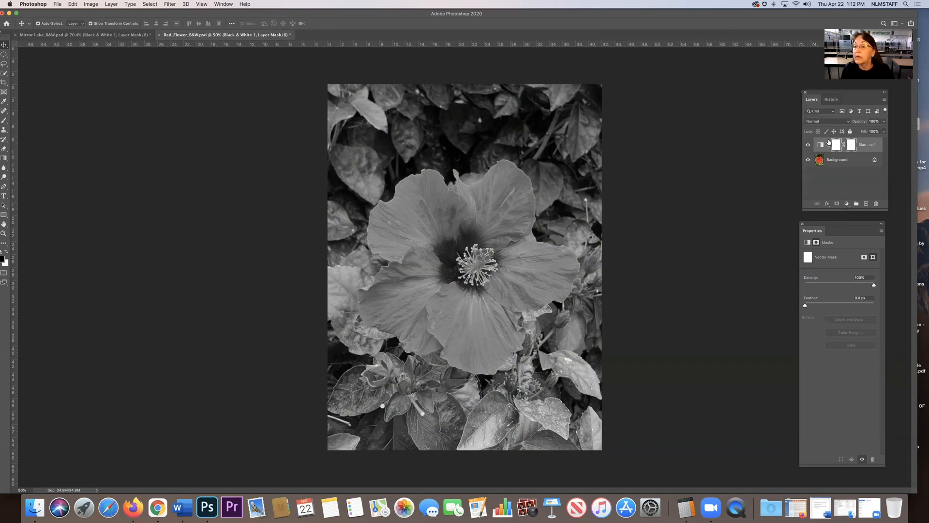
pyautogui.click(861, 147)
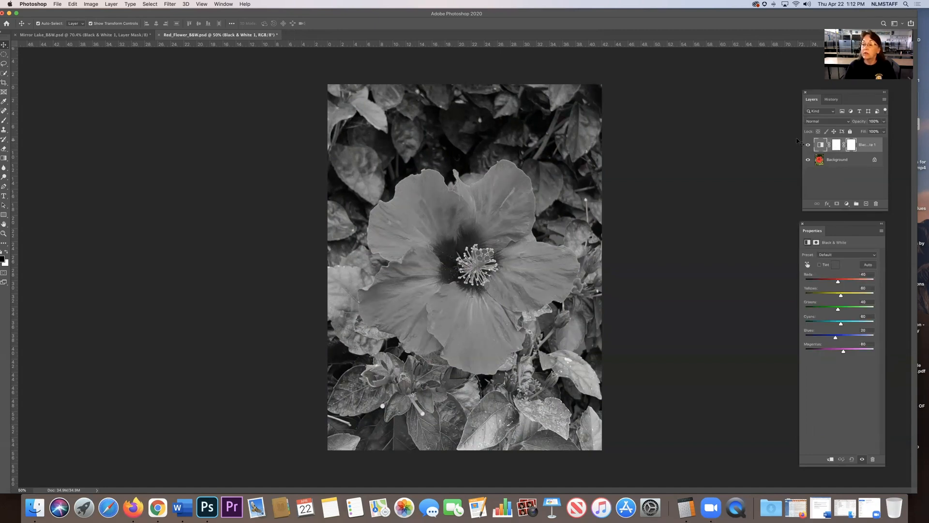
pyautogui.moveTo(836, 225); pyautogui.dragTo(731, 122)
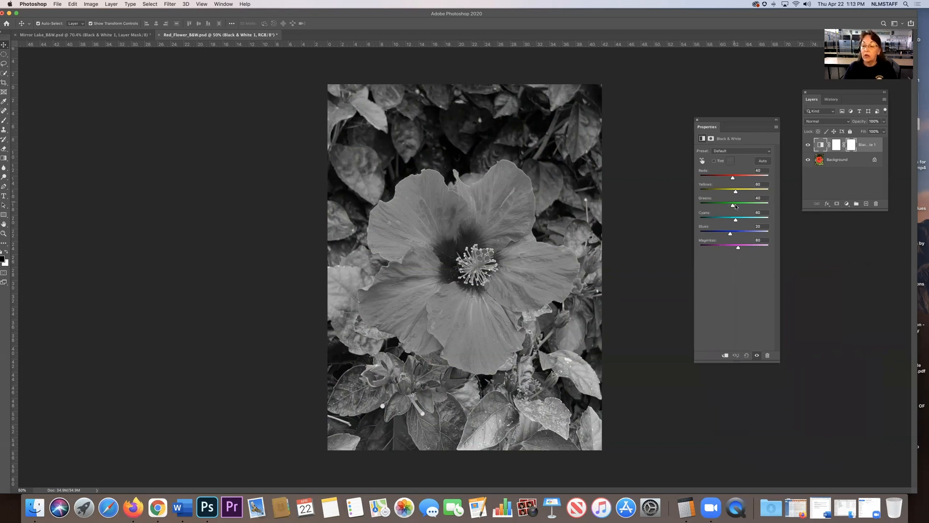
# - Try strong and moderate Greens levels in the flower's Black & White adjustment and settle on 53
pyautogui.moveTo(733, 207); pyautogui.dragTo(754, 207)
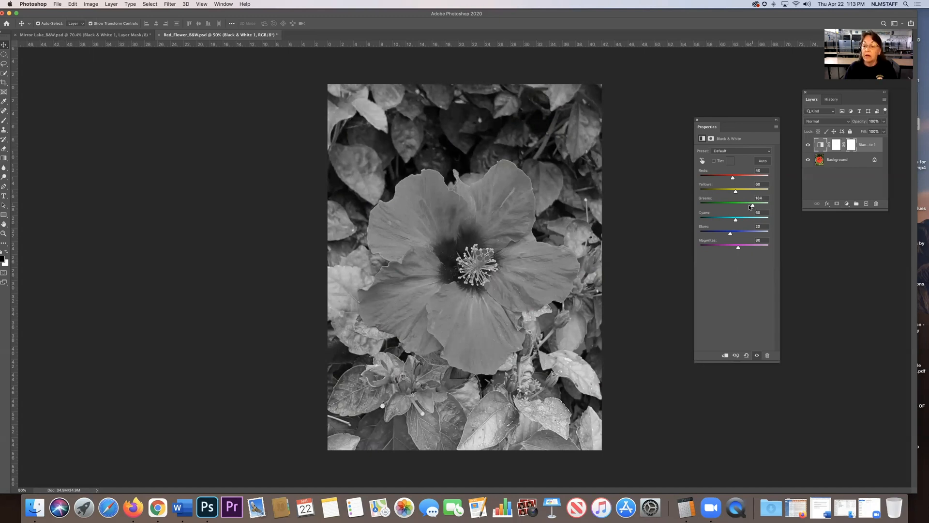
pyautogui.moveTo(752, 205); pyautogui.dragTo(737, 207)
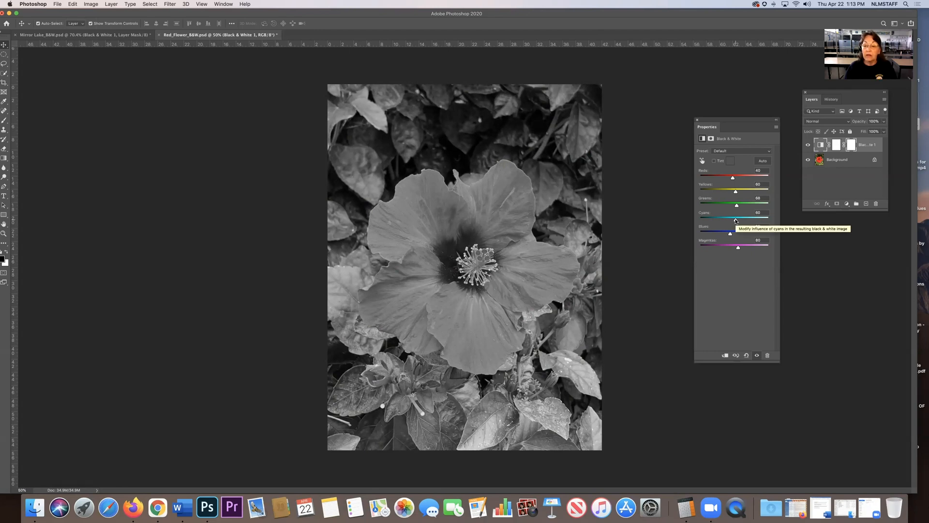
pyautogui.moveTo(736, 205); pyautogui.dragTo(735, 206)
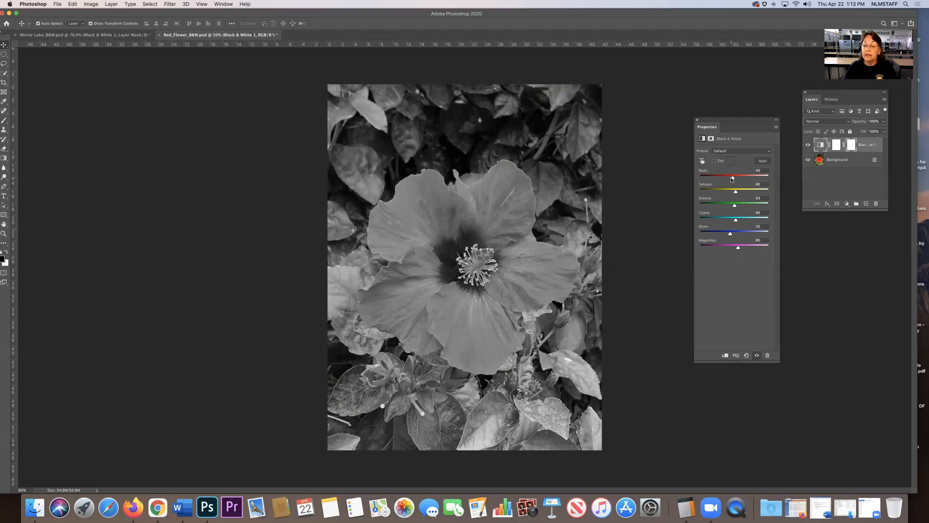
# - Set Reds to 76, Magentas to 61 and Yellows to 8 in the flower's Black & White adjustment
pyautogui.moveTo(733, 179); pyautogui.dragTo(738, 179)
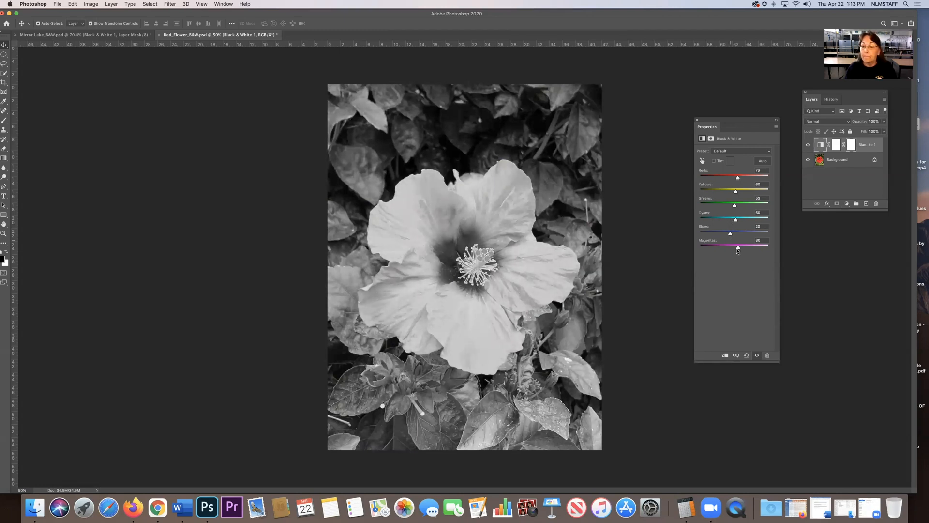
pyautogui.moveTo(738, 247)
pyautogui.mouseDown()
pyautogui.moveTo(759, 249)
pyautogui.moveTo(726, 250)
pyautogui.moveTo(750, 249)
pyautogui.moveTo(736, 250)
pyautogui.mouseUp()
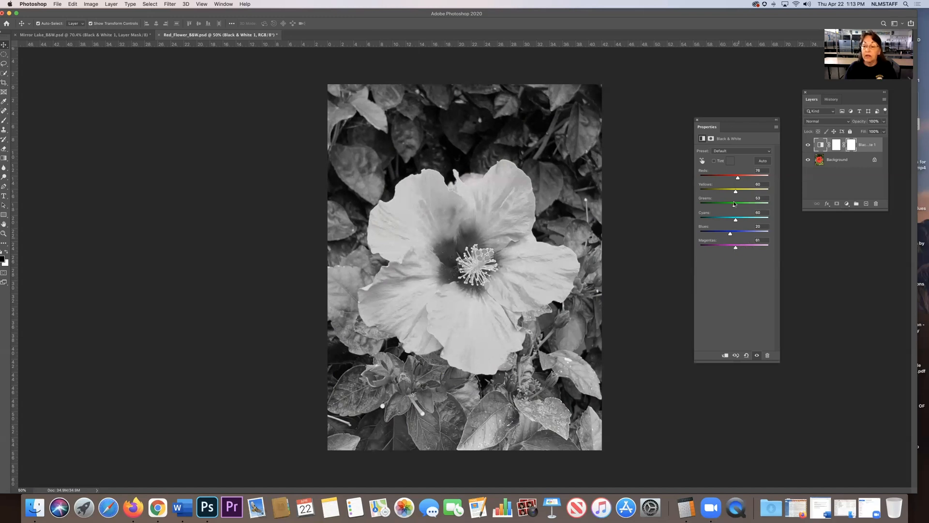
pyautogui.moveTo(736, 192); pyautogui.dragTo(728, 193)
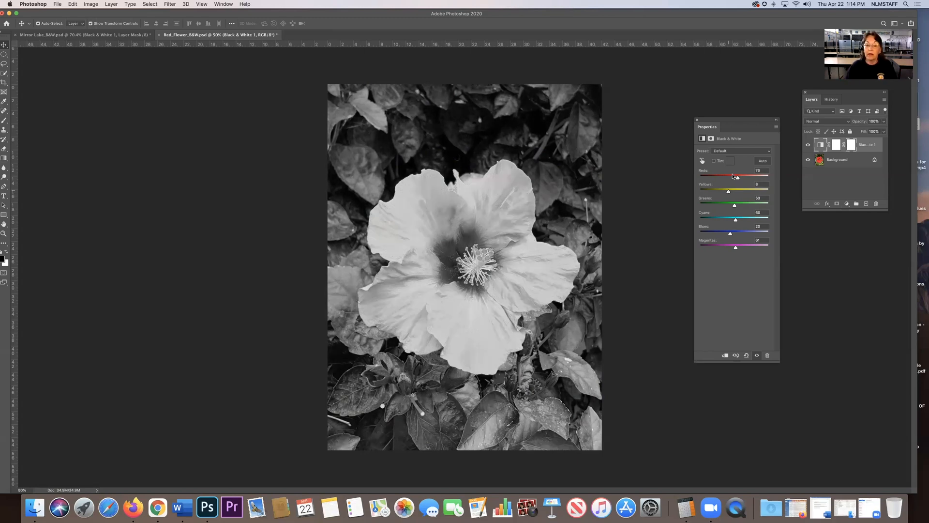
# - Compare the flower's default and modified Black & White states in the document history, ending on the modified state
pyautogui.click(831, 101)
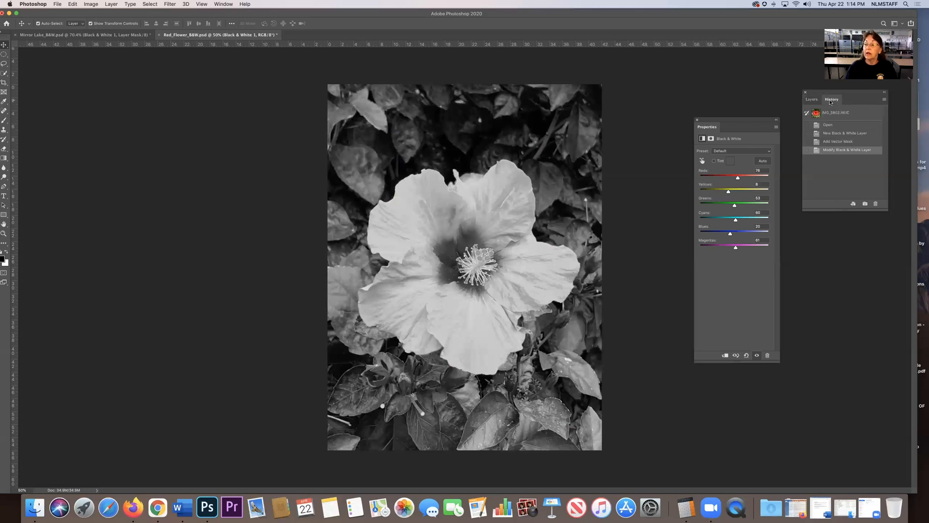
pyautogui.click(841, 133)
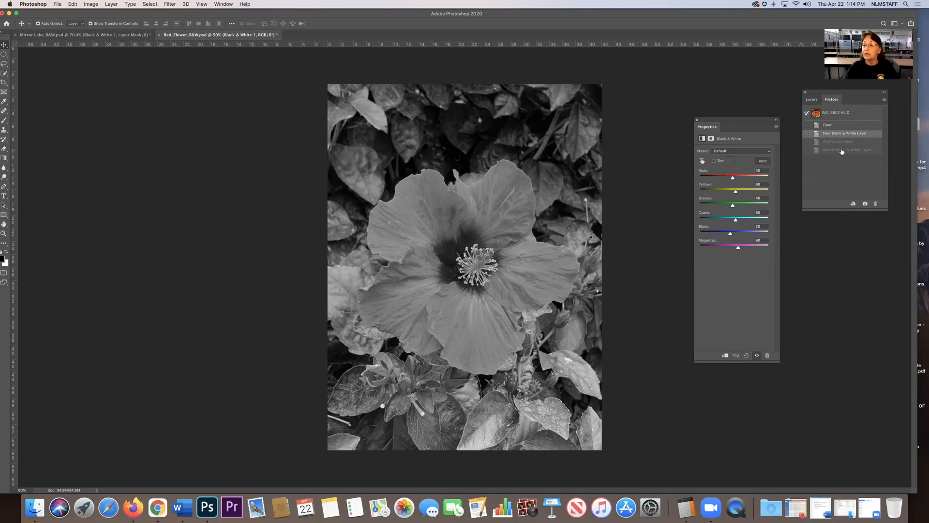
pyautogui.click(842, 151)
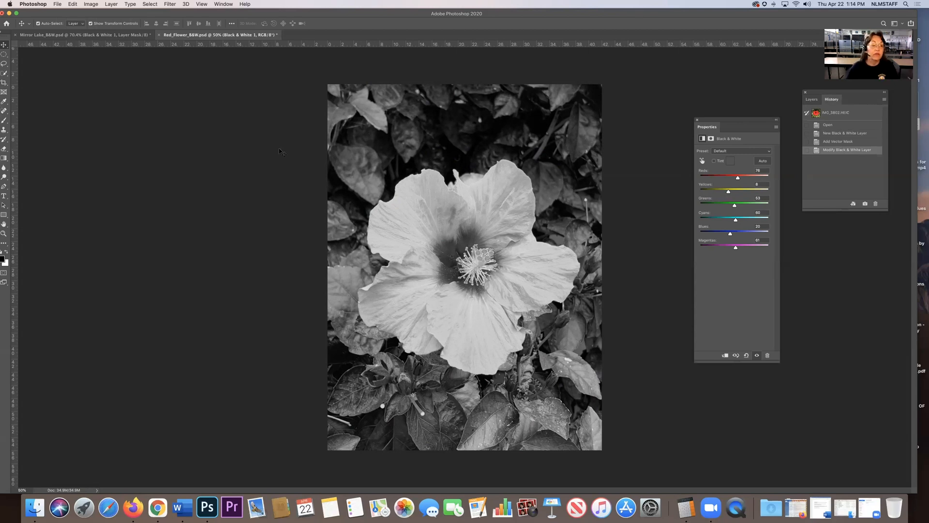
# - Save the layered flower image as Red_Flower_B&W.psd in Photoshop format with Maximize Compatibility enabled
pyautogui.click(57, 5)
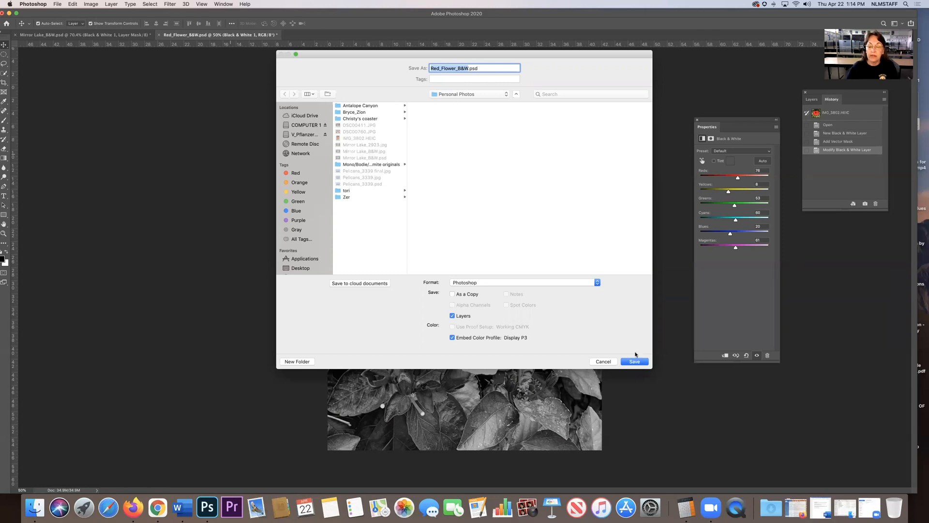
pyautogui.click(634, 362)
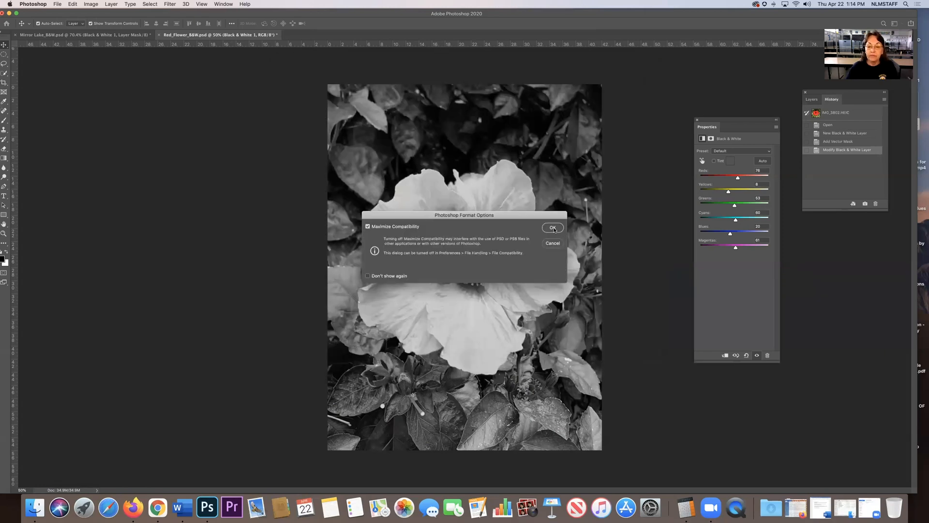
pyautogui.click(553, 228)
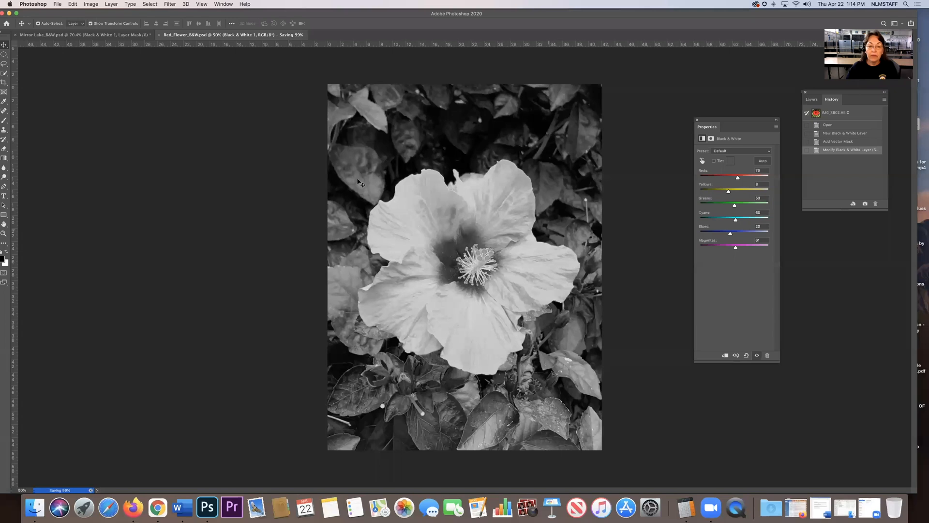
# - Save a JPEG version of the flower image as Red_Flower_B&W.jpg at Maximum quality 12 with the Baseline ("Standard") format option
pyautogui.click(57, 4)
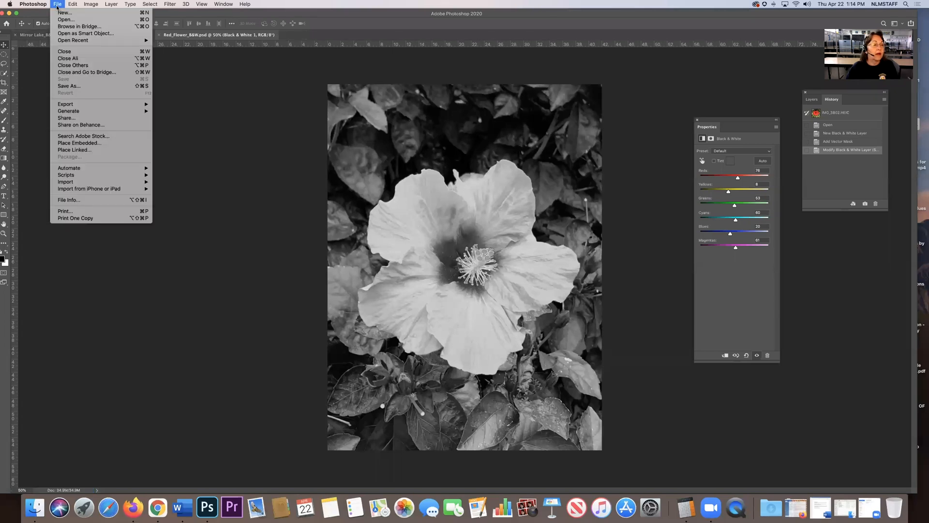
pyautogui.click(66, 87)
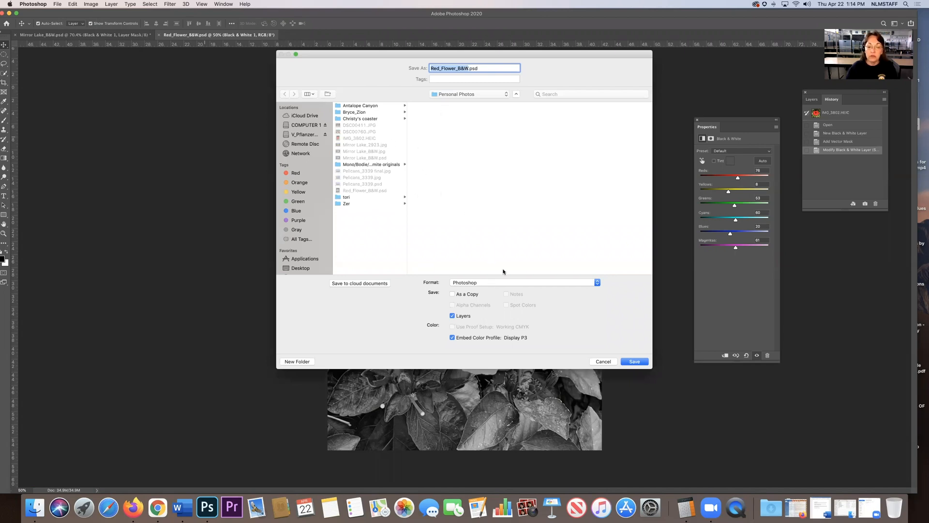
pyautogui.click(598, 282)
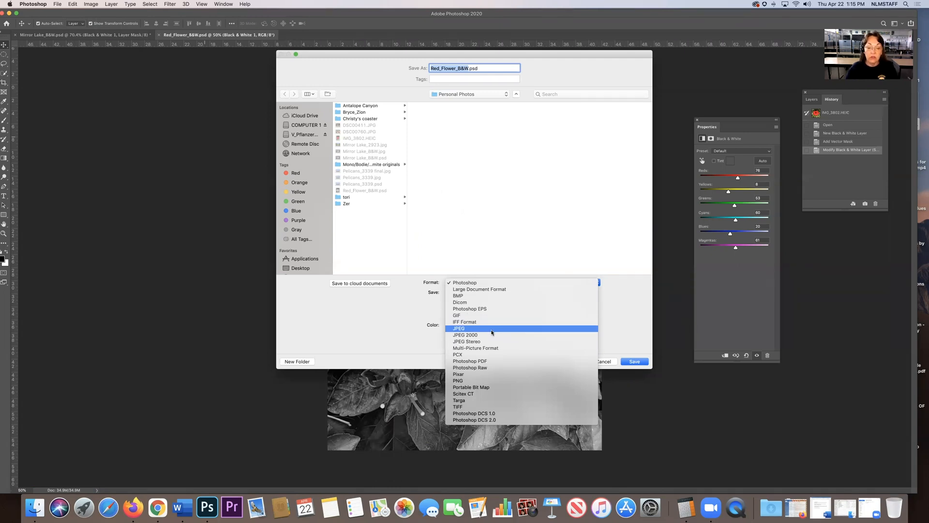
pyautogui.click(459, 329)
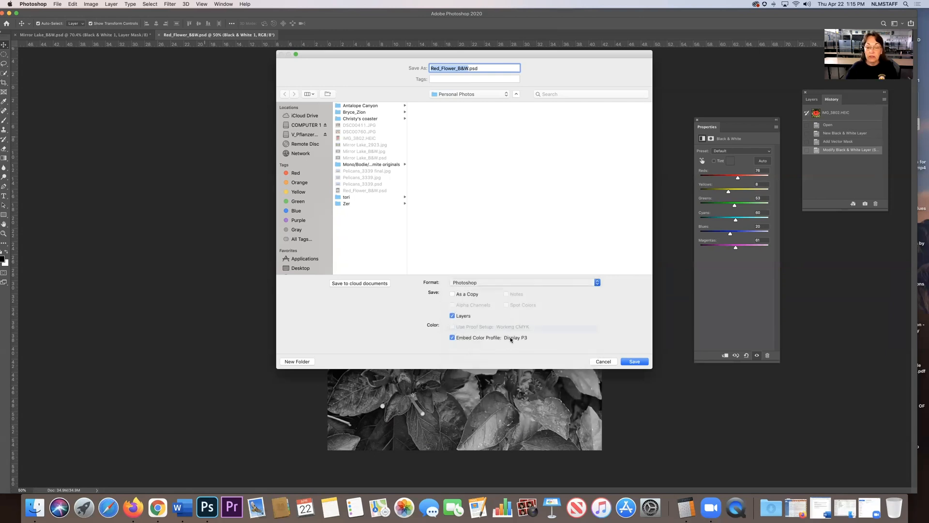
pyautogui.click(635, 362)
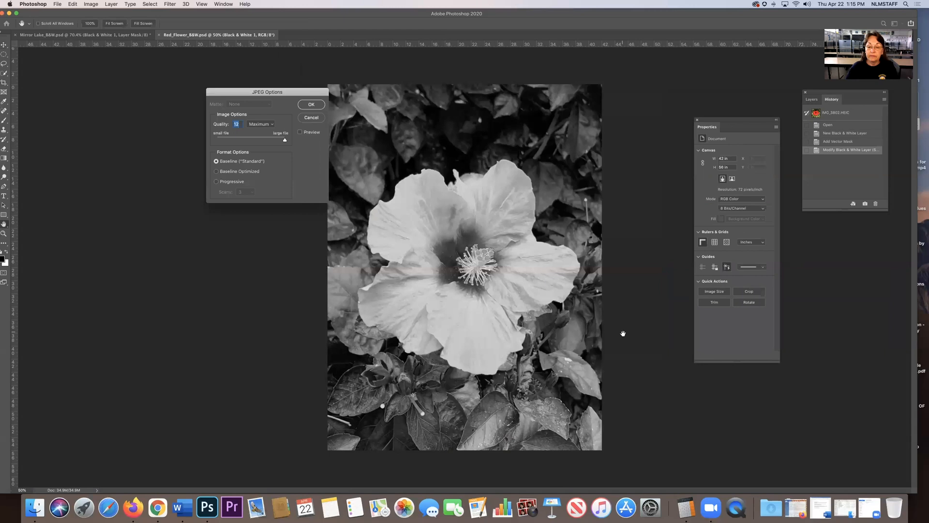
pyautogui.click(310, 105)
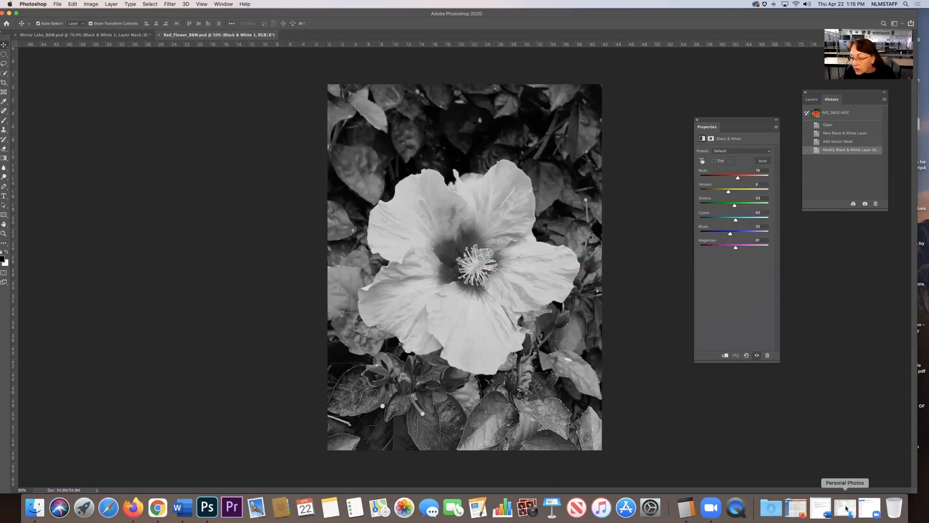
# - Switch to the Personal Photos folder in Finder, enlarge its window to check the saved PSD and JPEG files, and close it
pyautogui.click(846, 507)
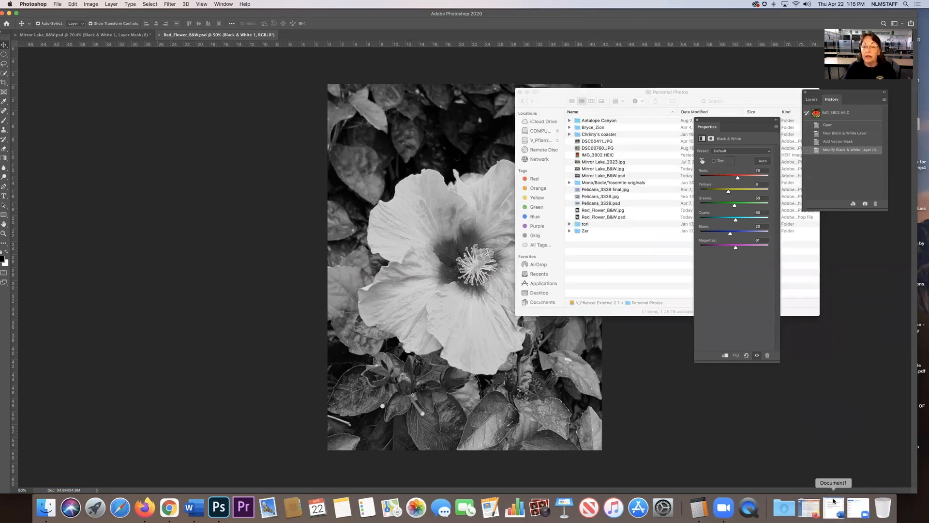
pyautogui.moveTo(589, 92); pyautogui.dragTo(389, 79)
pyautogui.moveTo(616, 301); pyautogui.dragTo(646, 214)
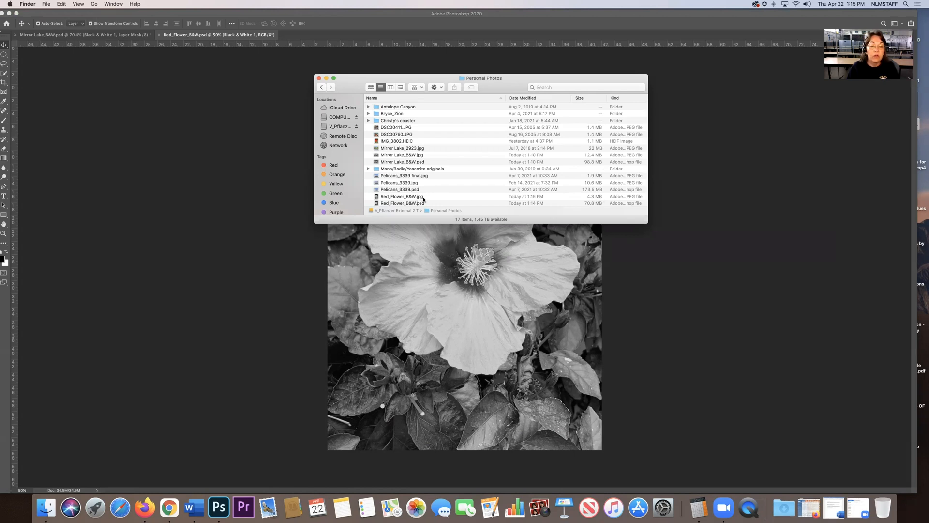
pyautogui.moveTo(648, 223); pyautogui.dragTo(662, 179)
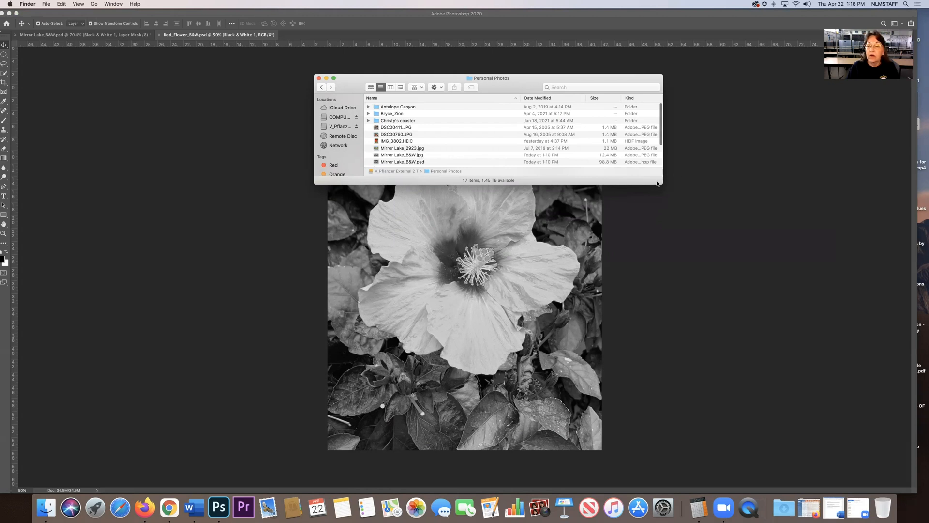
pyautogui.moveTo(663, 184); pyautogui.dragTo(784, 352)
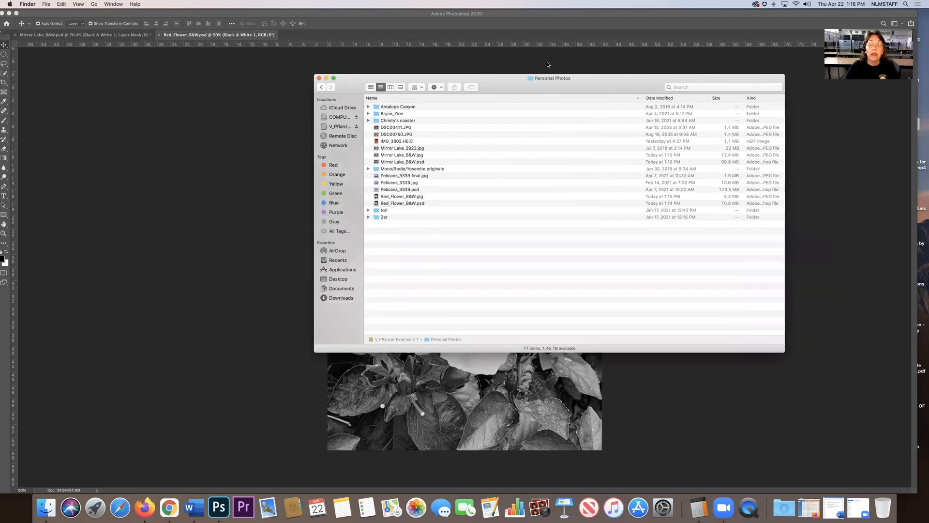
pyautogui.click(319, 79)
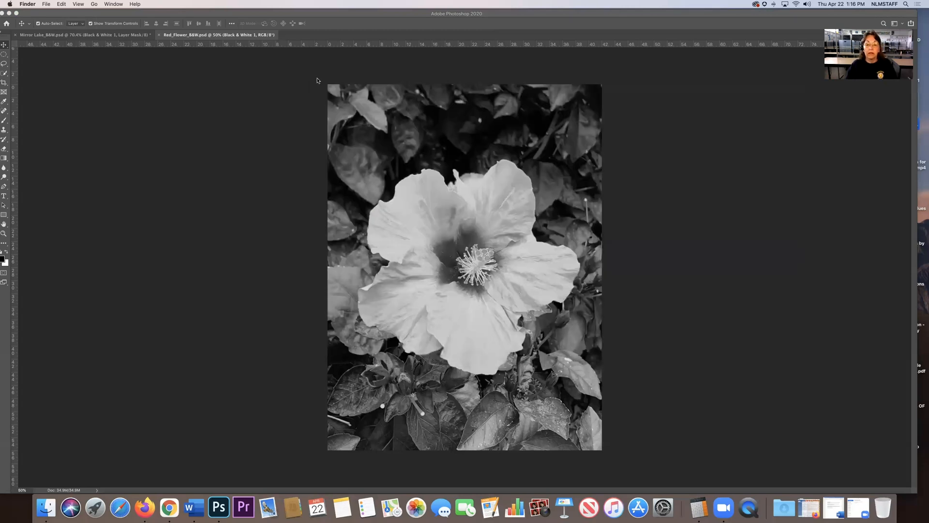